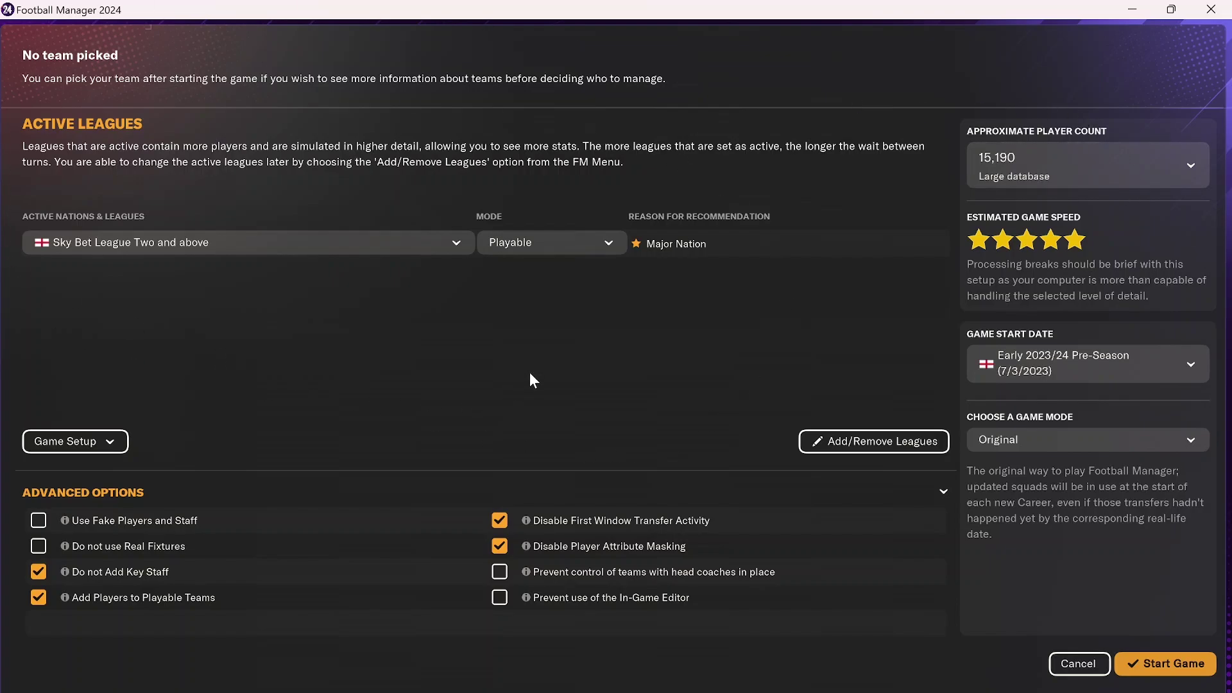
Step: Keep the English leagues Playable, review the league selection, and launch the FM24 Editor
left_click(572, 248)
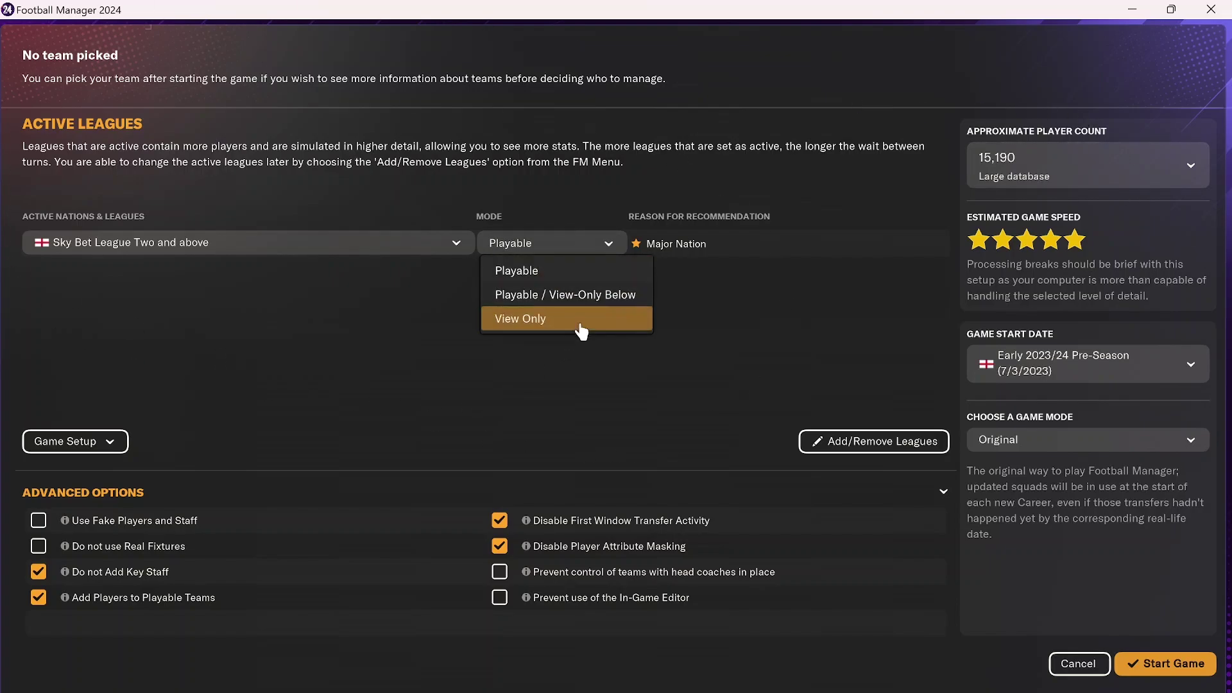
left_click(819, 326)
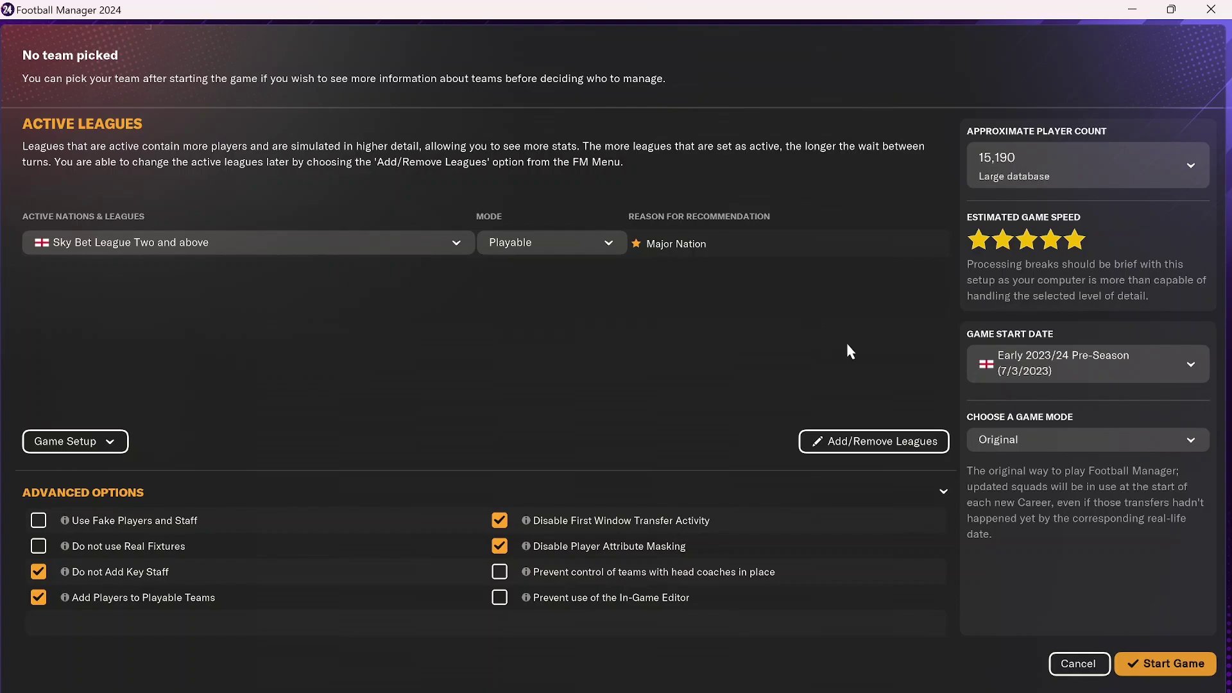
left_click(842, 443)
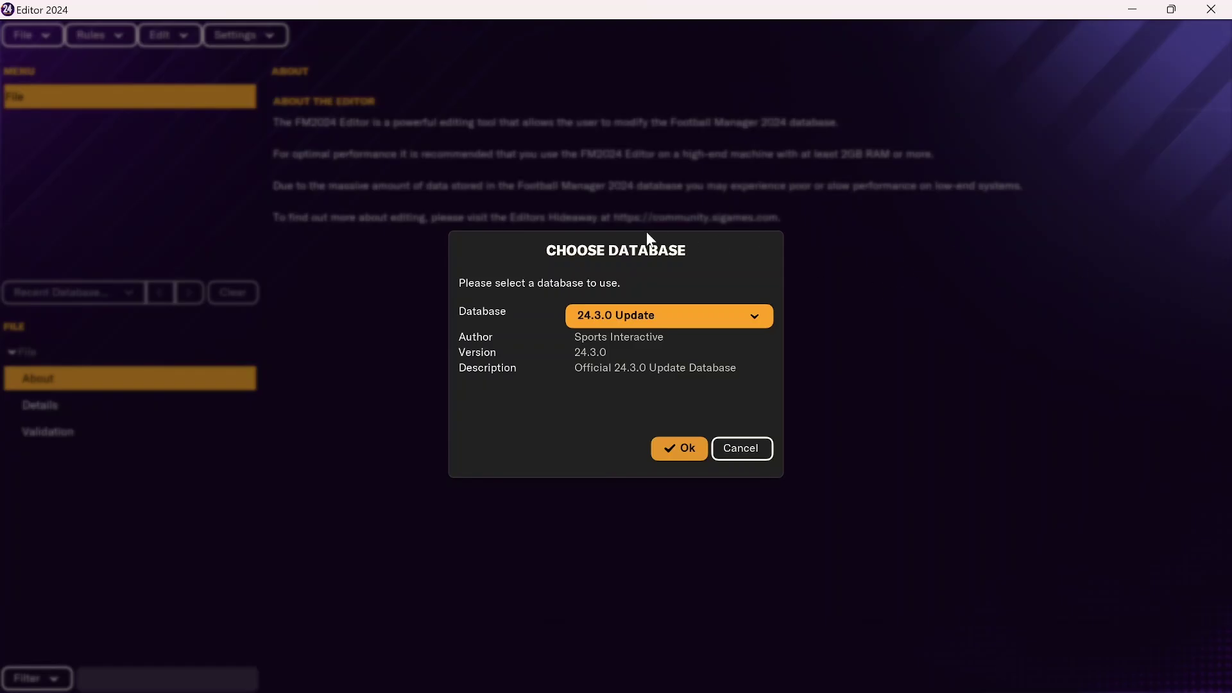
Step: Load the 24.3.0 Update database from the Choose Database dialog
left_click(700, 328)
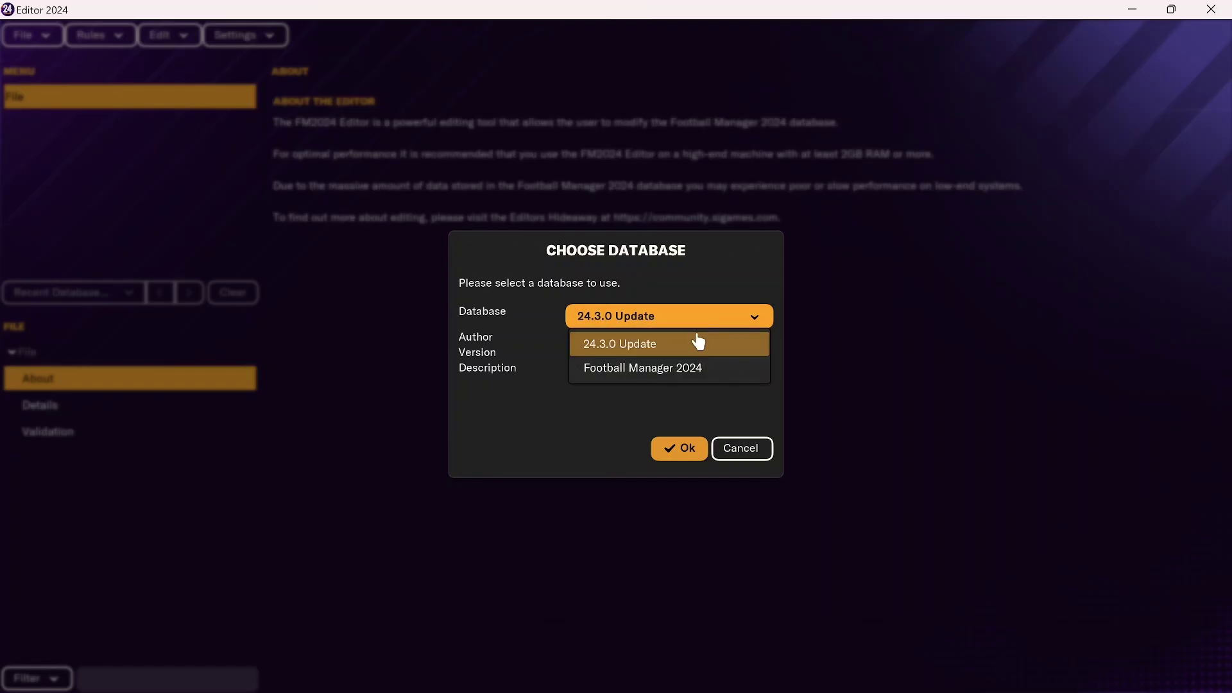
left_click(701, 342)
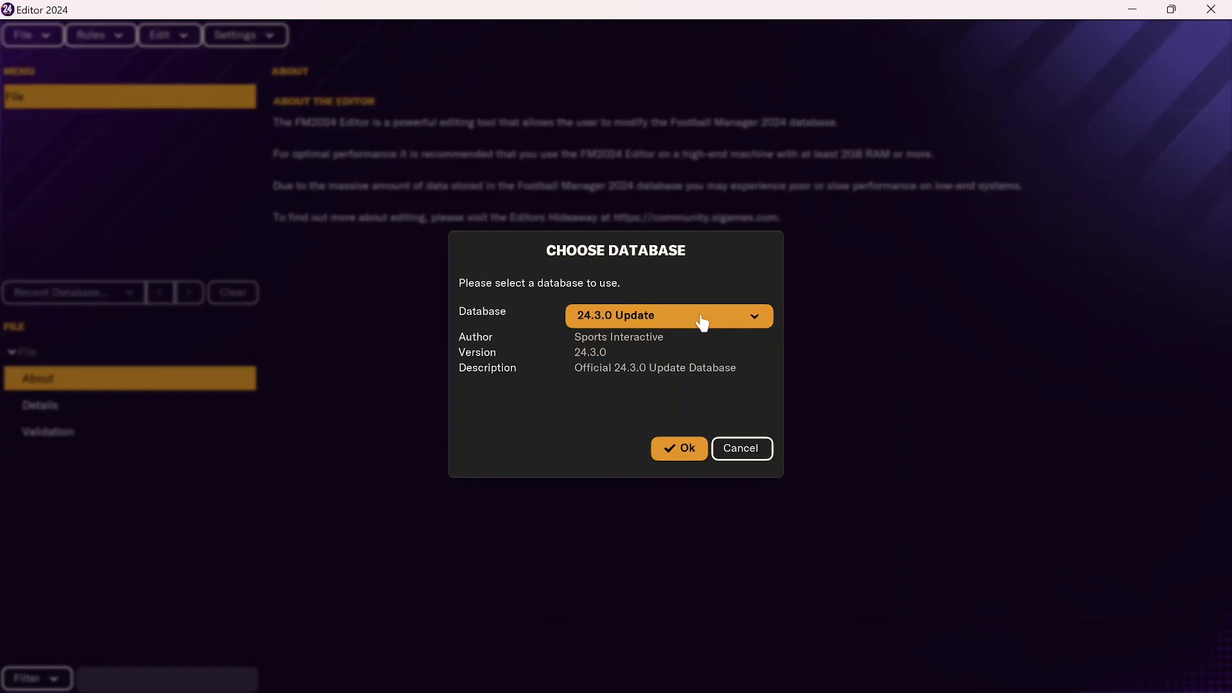
left_click(680, 449)
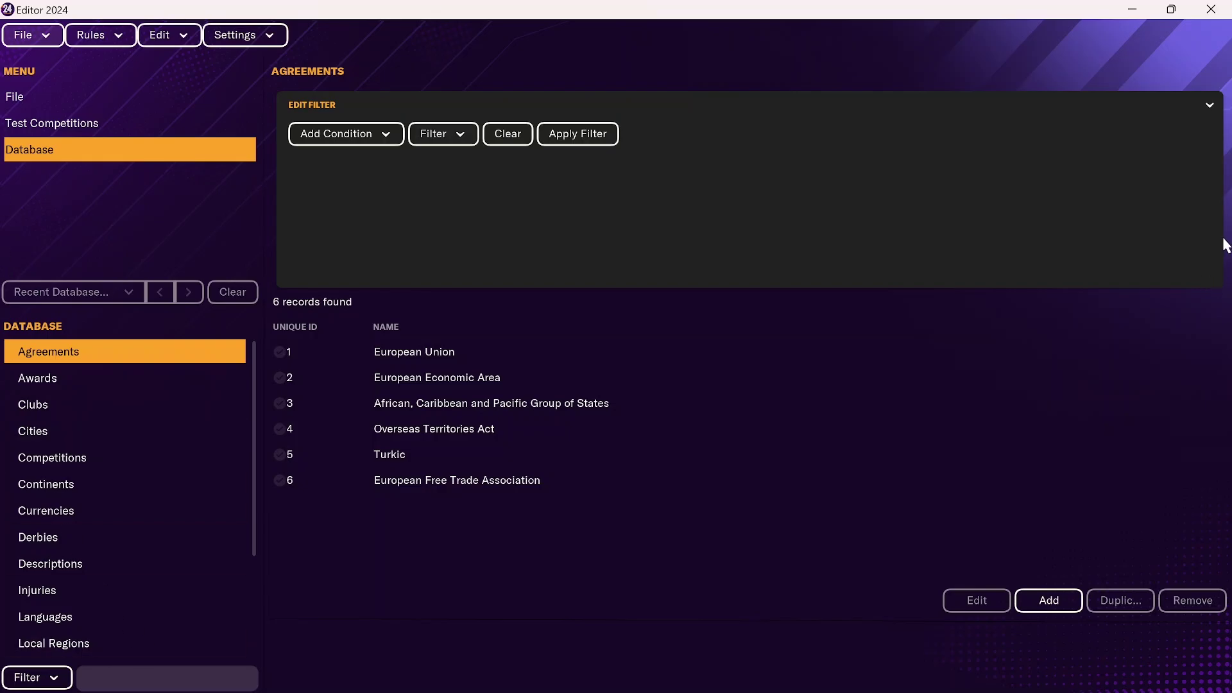
Step: Choose Add Nation Rules from the Rules menu
left_click(119, 51)
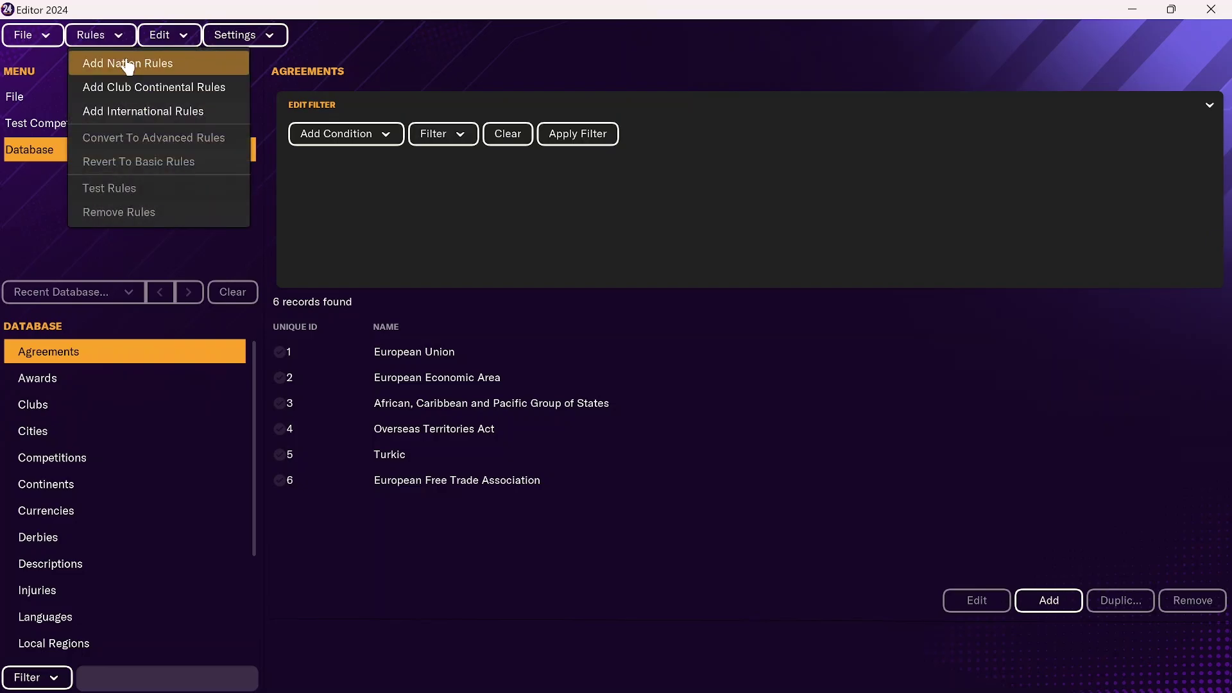
left_click(127, 65)
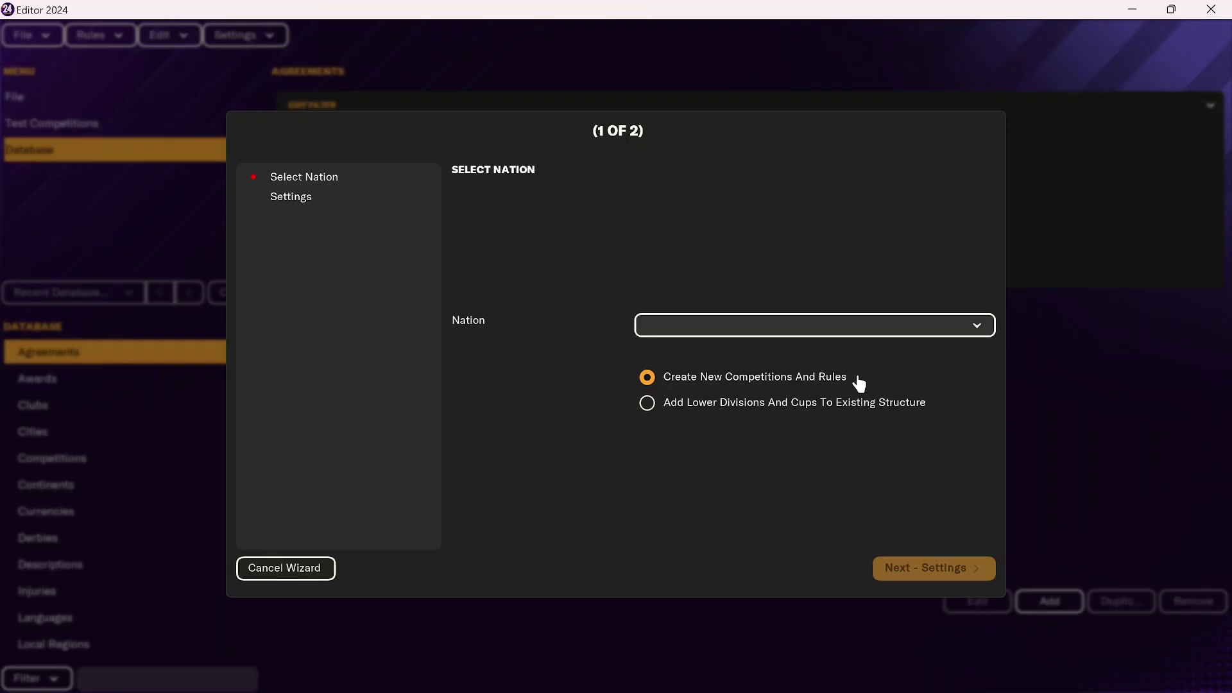
Step: Select Philippines under Other Nations and advance to the Settings step
left_click(797, 331)
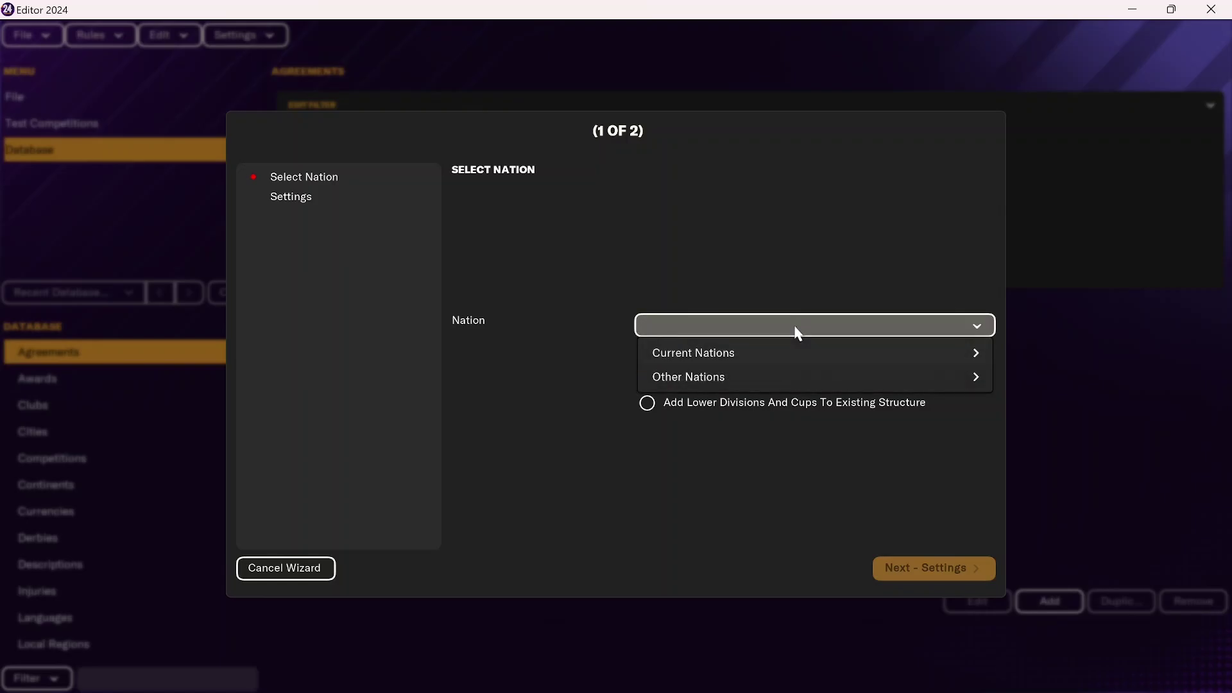
mouse_move(815, 387)
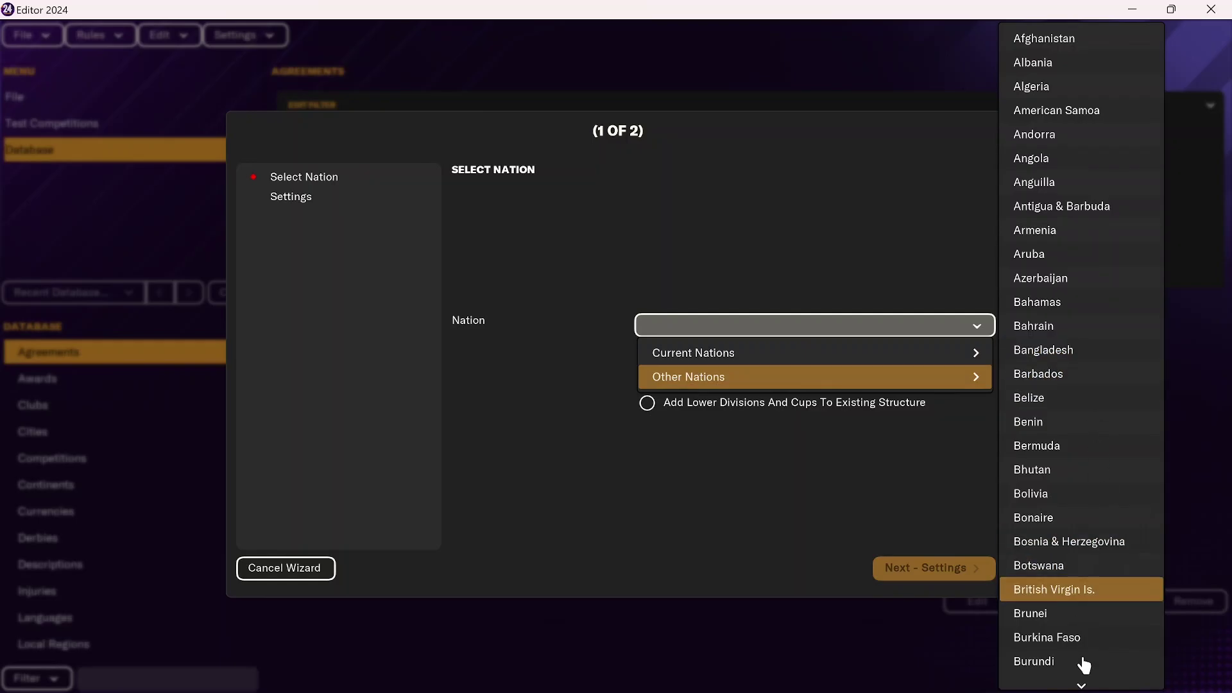
mouse_move(1082, 684)
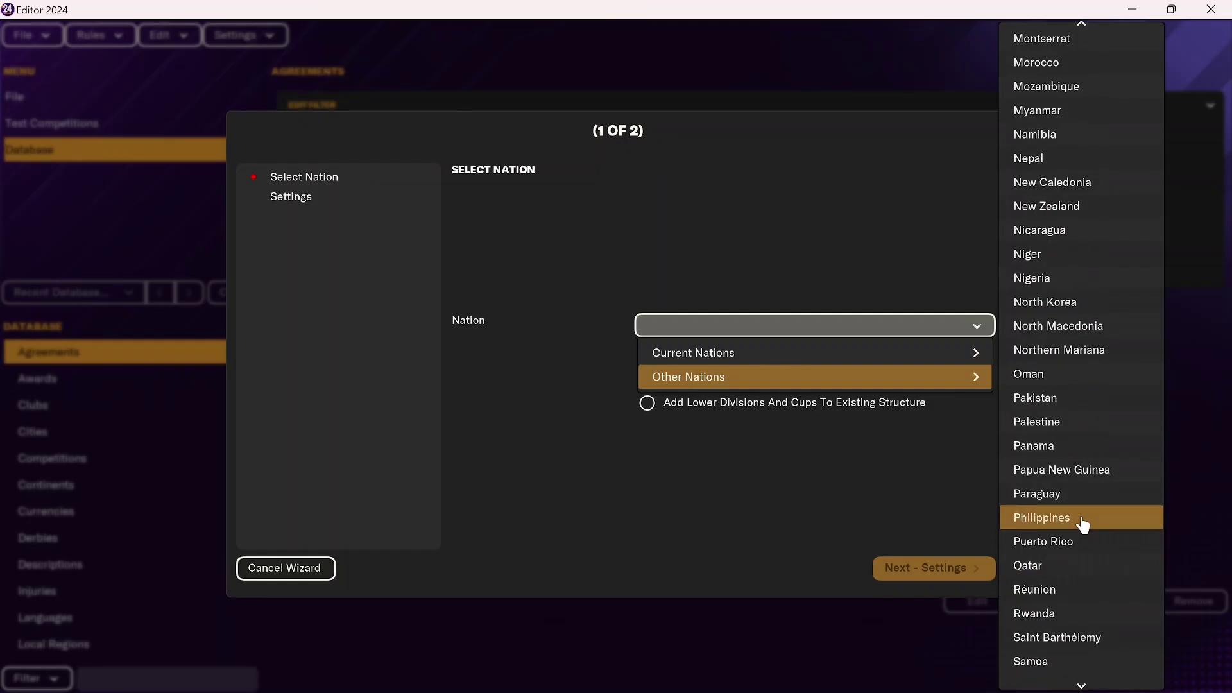
left_click(1084, 525)
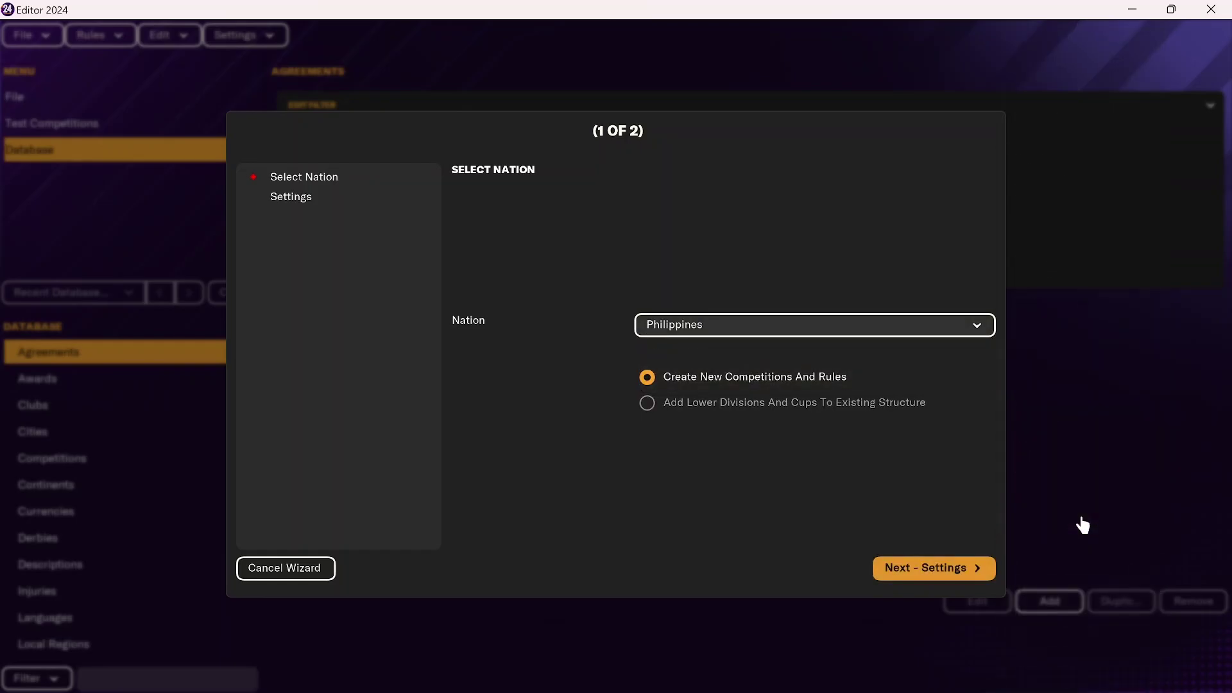
left_click(945, 567)
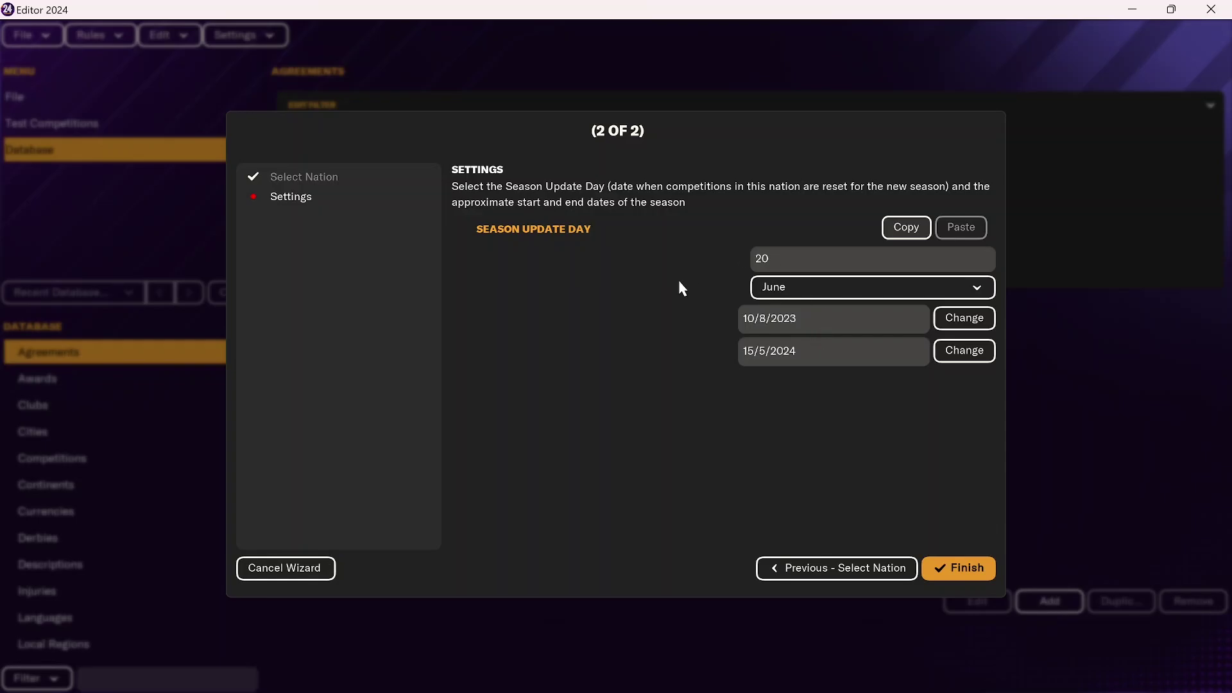
Step: Finish the wizard to create Philippines nation rules and show the empty Divisions list
left_click(974, 573)
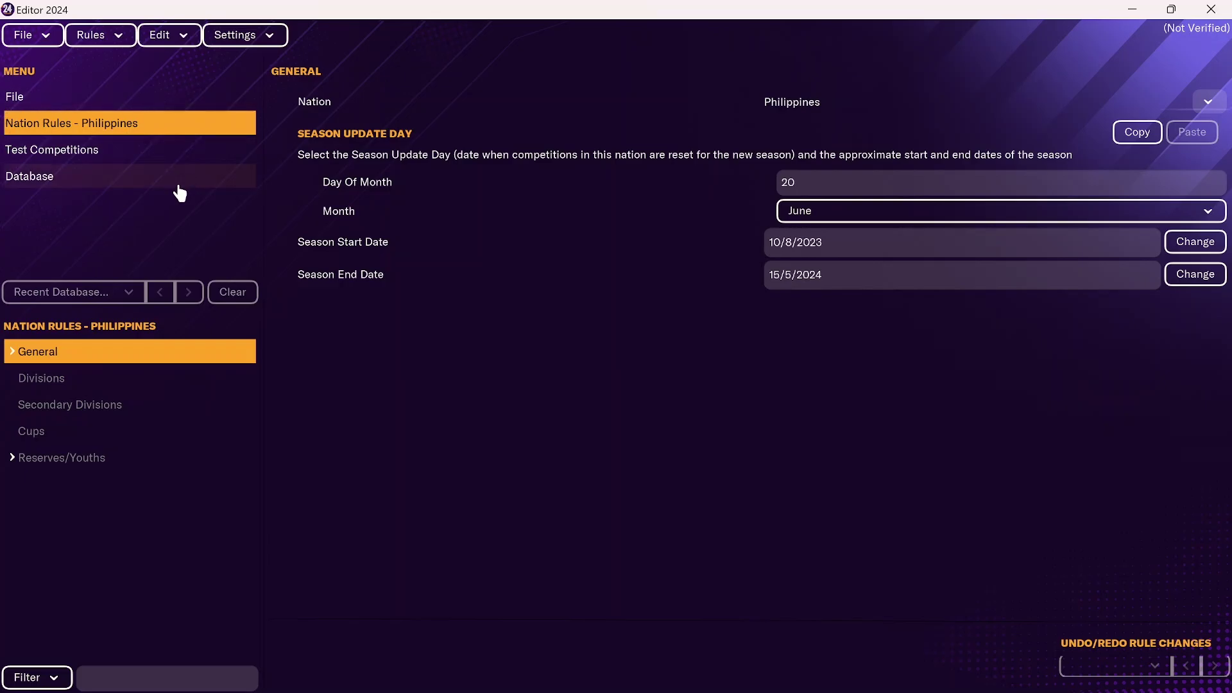
left_click(99, 380)
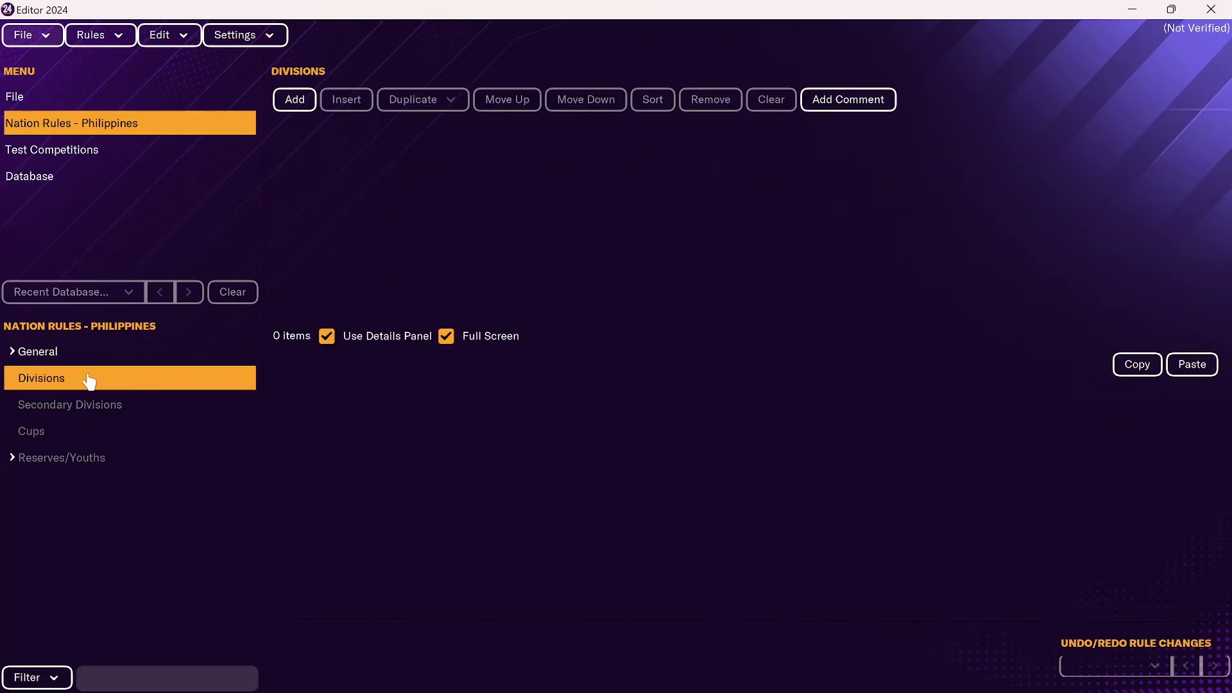
Step: Add a single division using the Football League (23390834) competition and reach its Settings
left_click(294, 101)
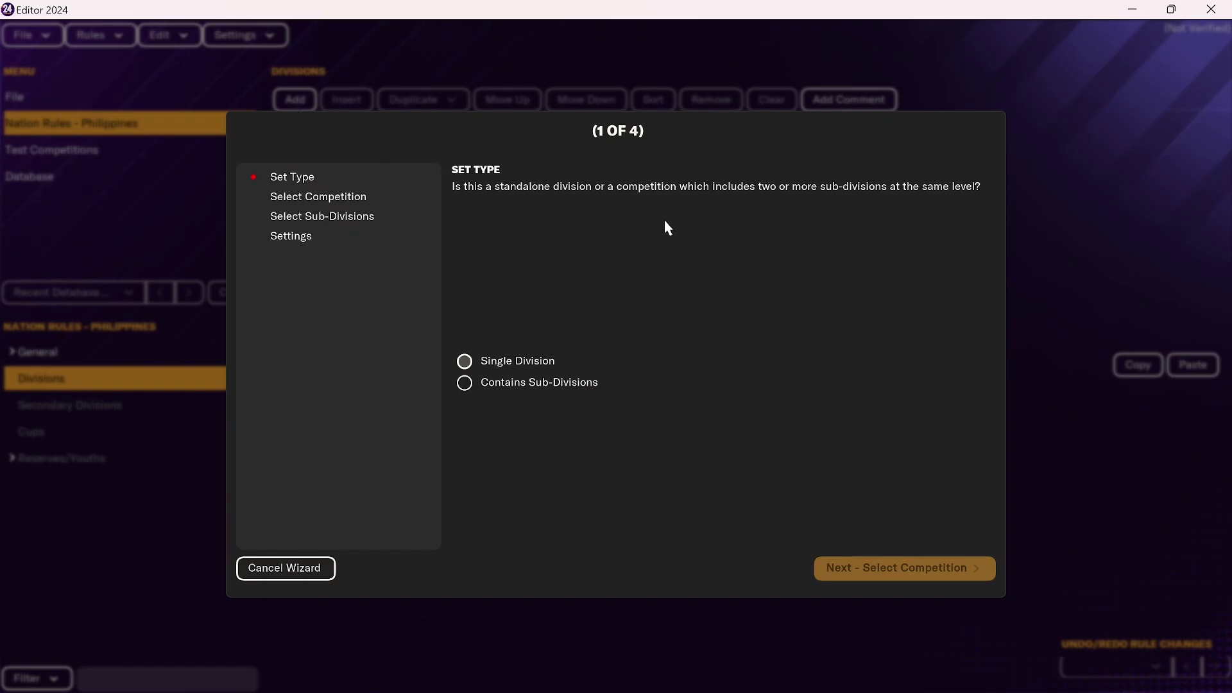
left_click(466, 365)
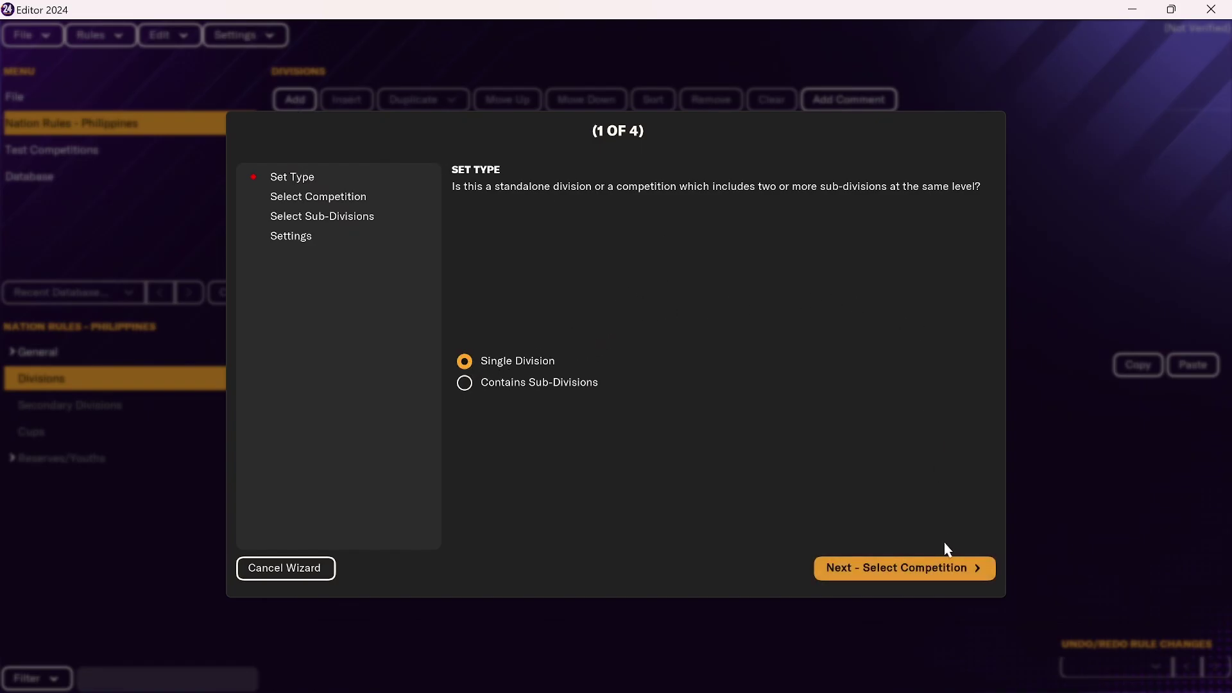
left_click(949, 569)
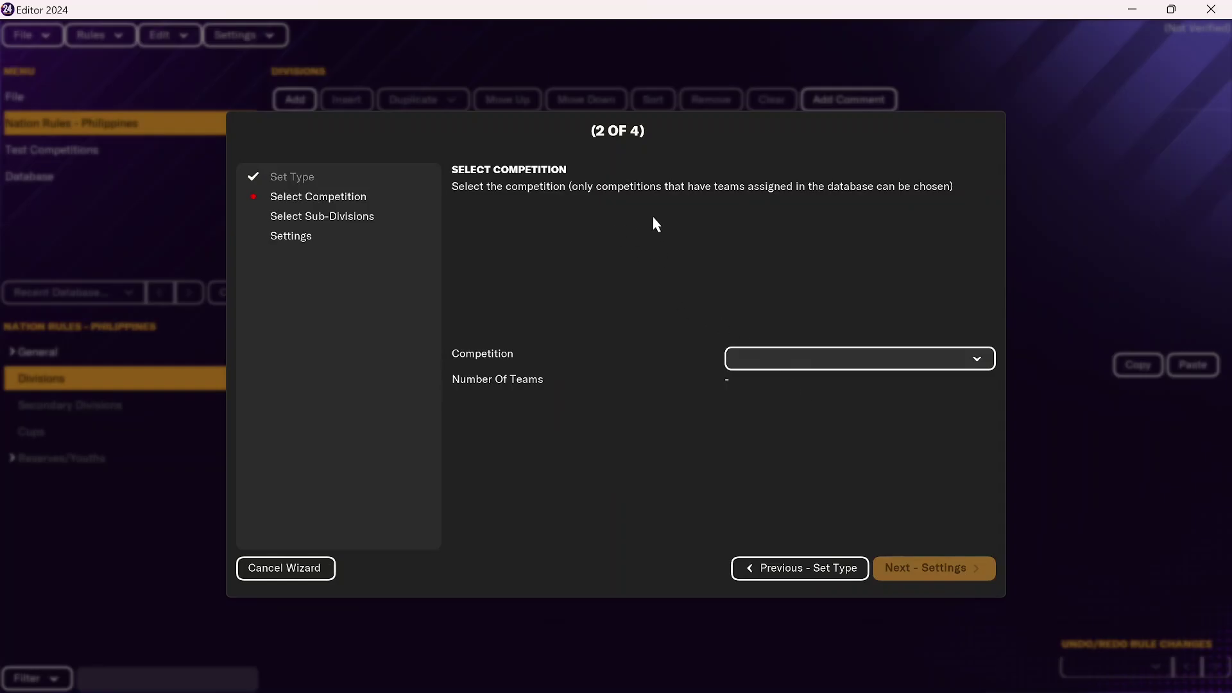
left_click(799, 358)
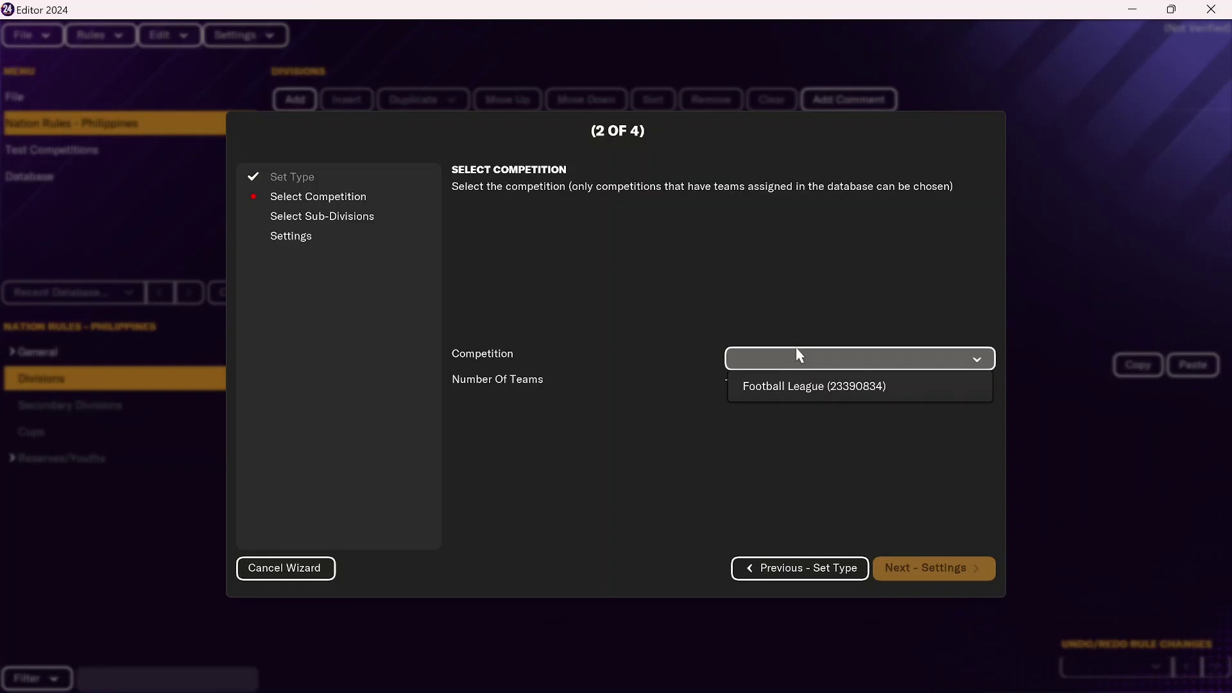
left_click(798, 387)
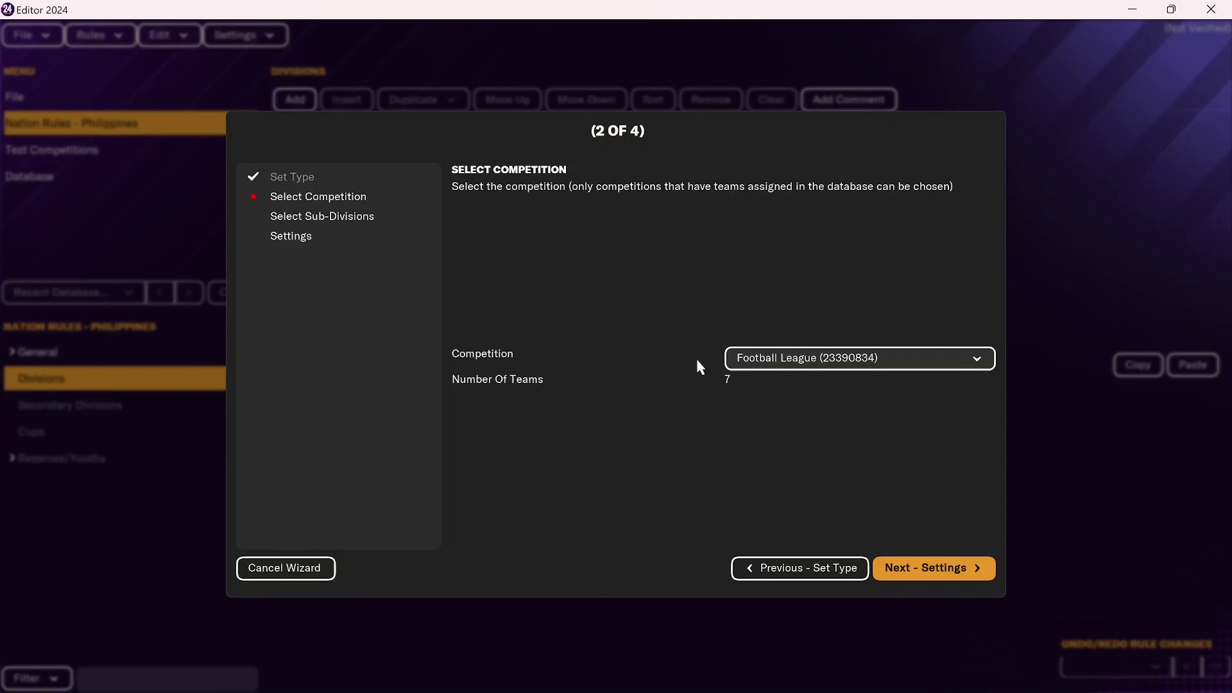
left_click(937, 568)
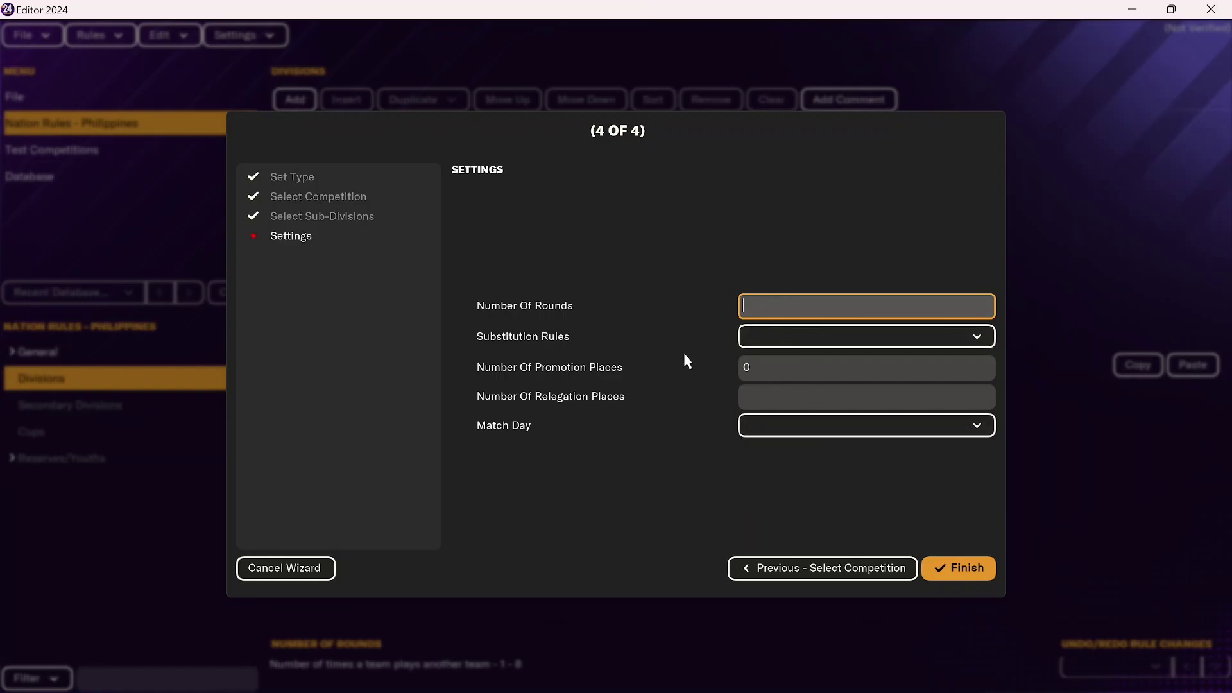
Step: Set 4 rounds and the '5 from 9 in 3 stops' substitution rule
type("4")
left_click(806, 338)
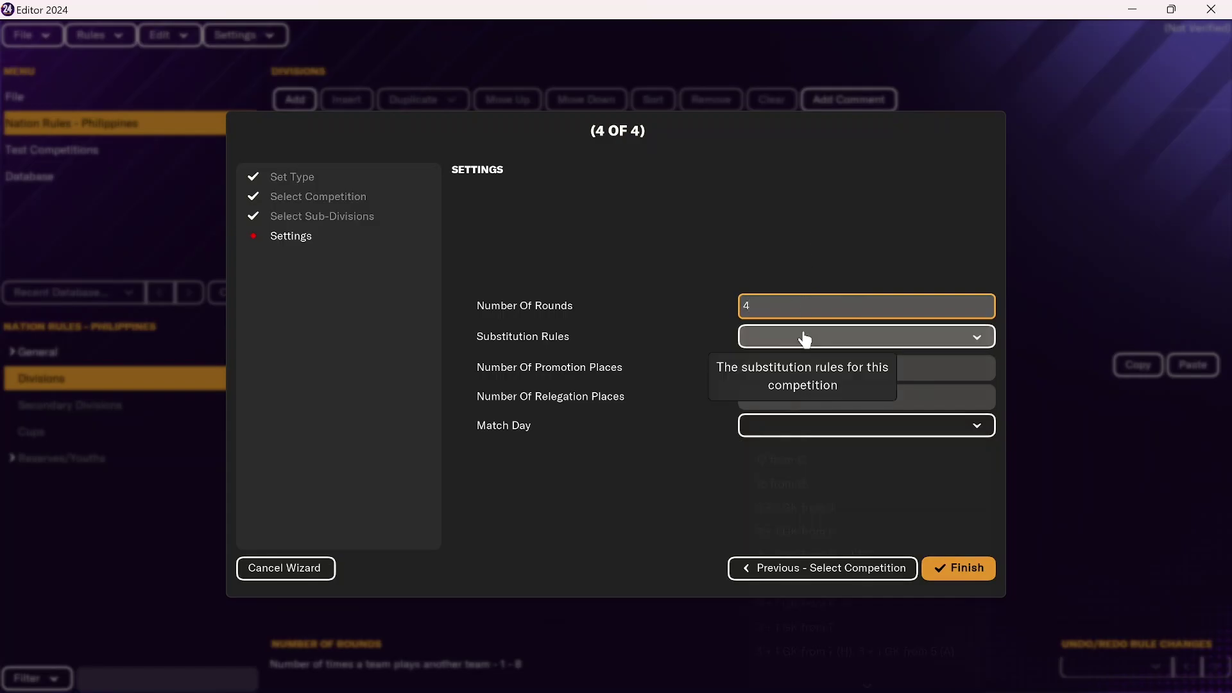
left_click(804, 338)
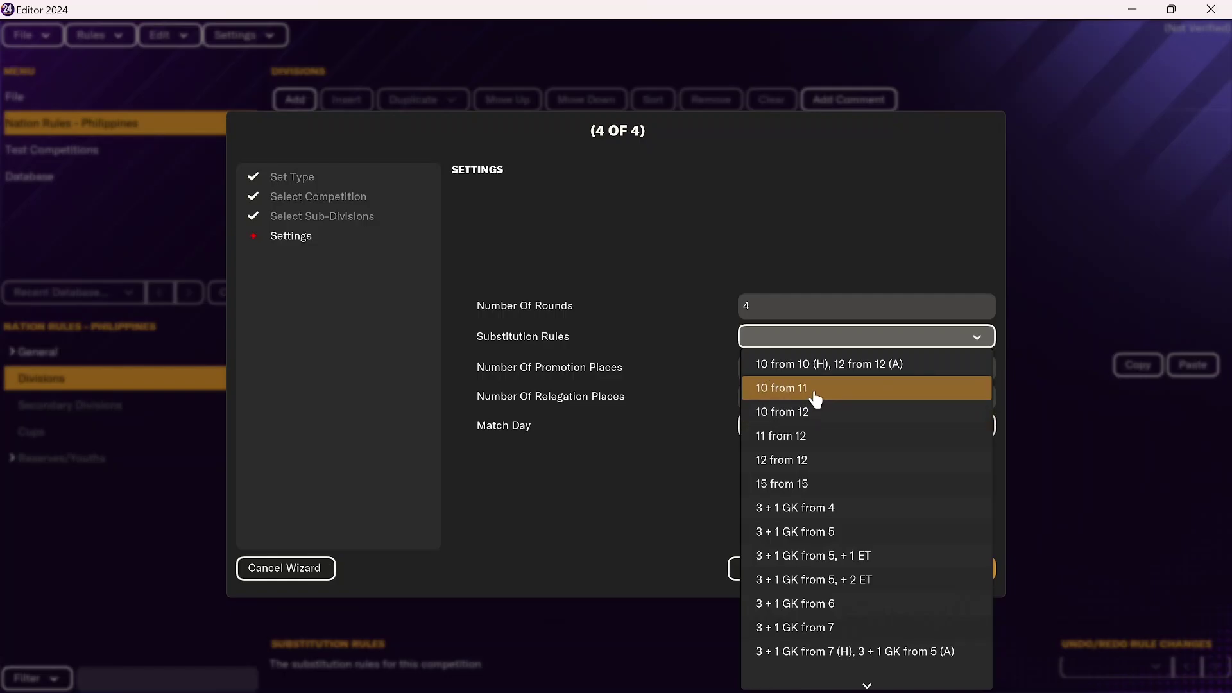
scroll(852, 424, "down", 10)
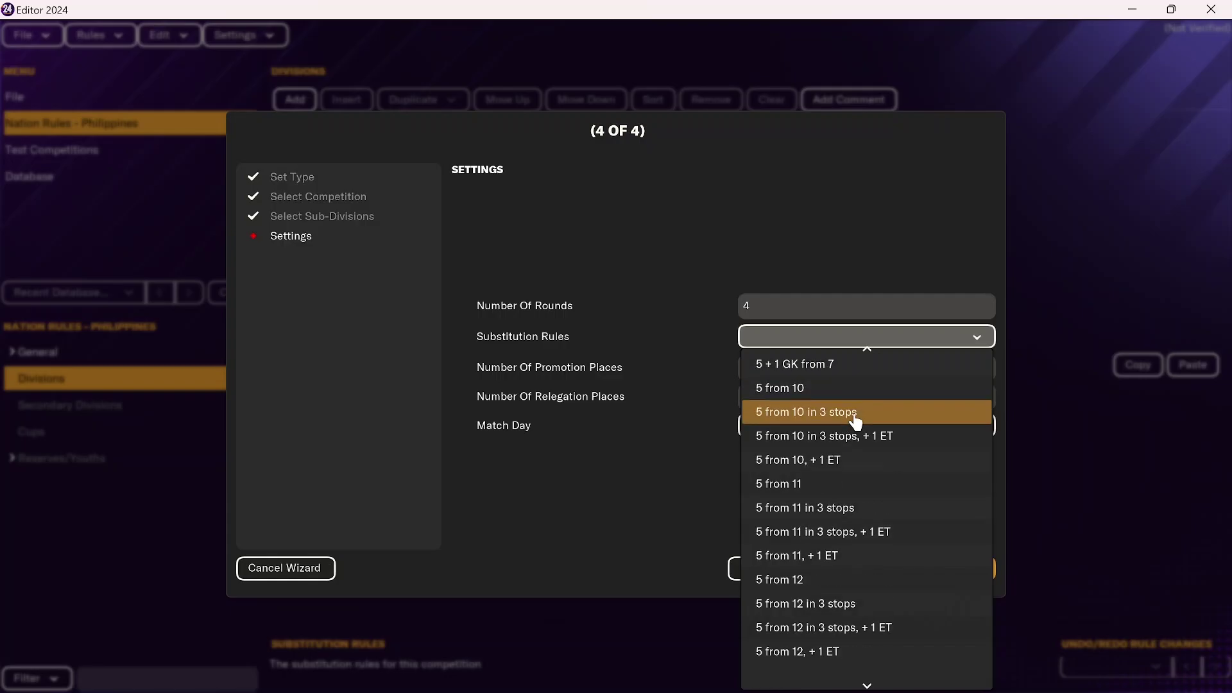
scroll(856, 423, "down", 6)
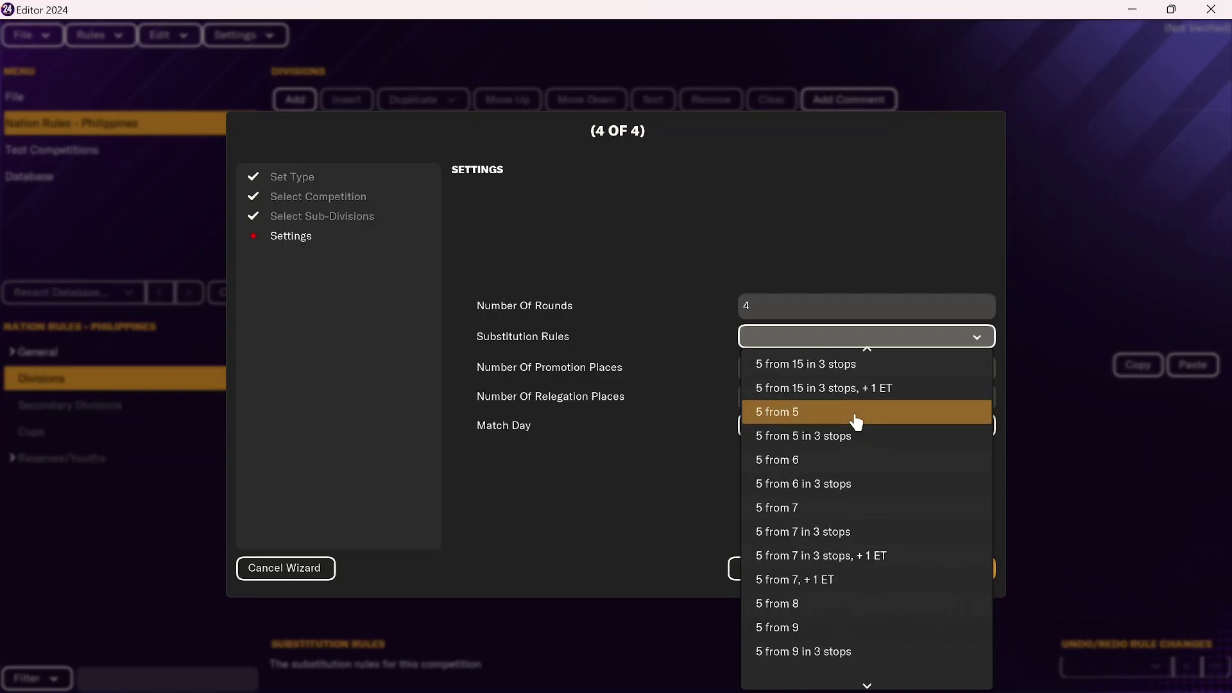
scroll(856, 423, "down", 4)
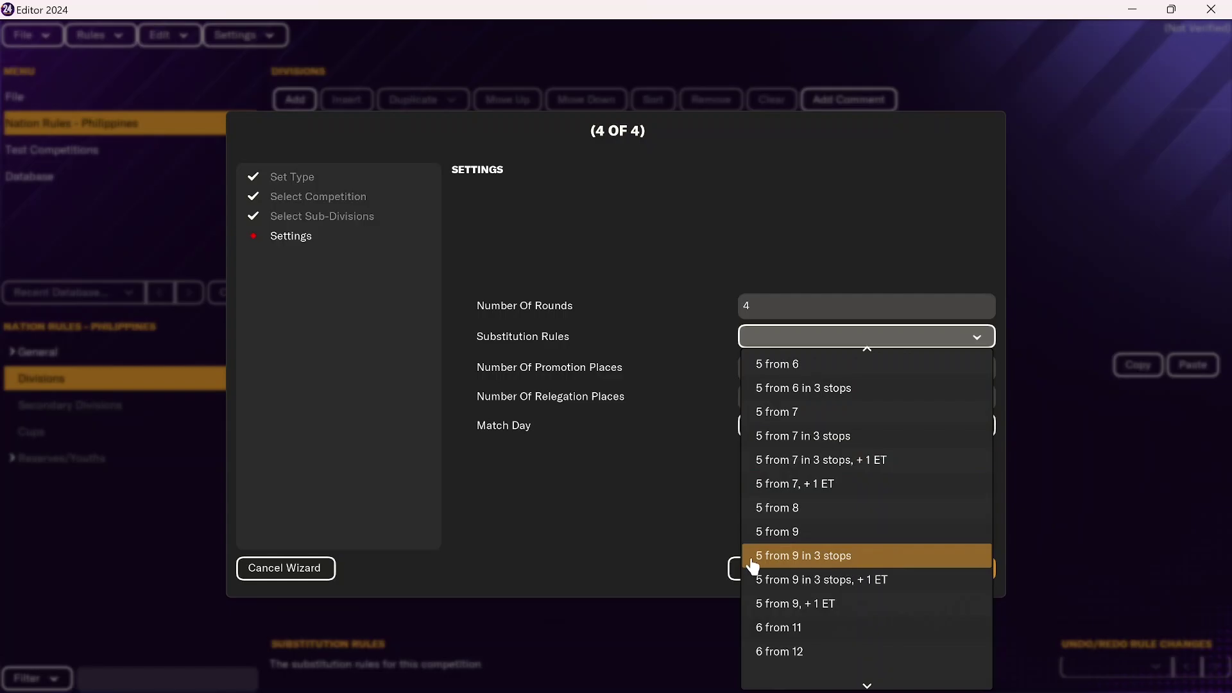
left_click(823, 558)
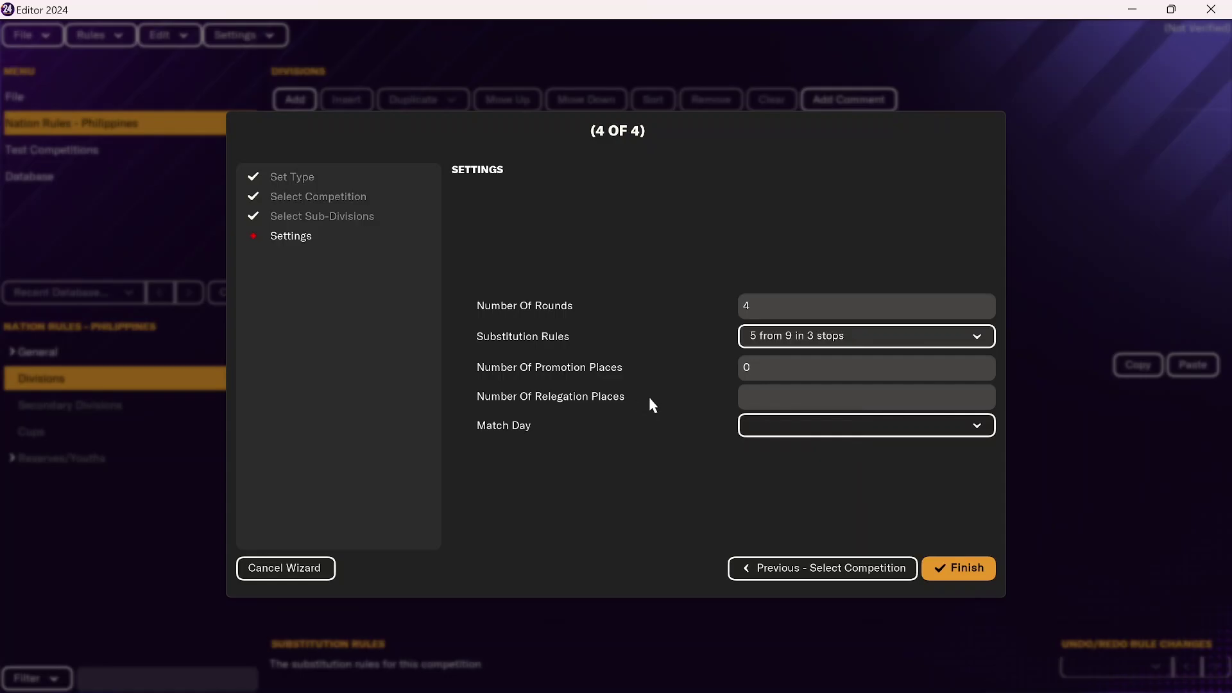
Step: Set 0 relegation places and finish creating the Philippines Football League division
left_click(770, 393)
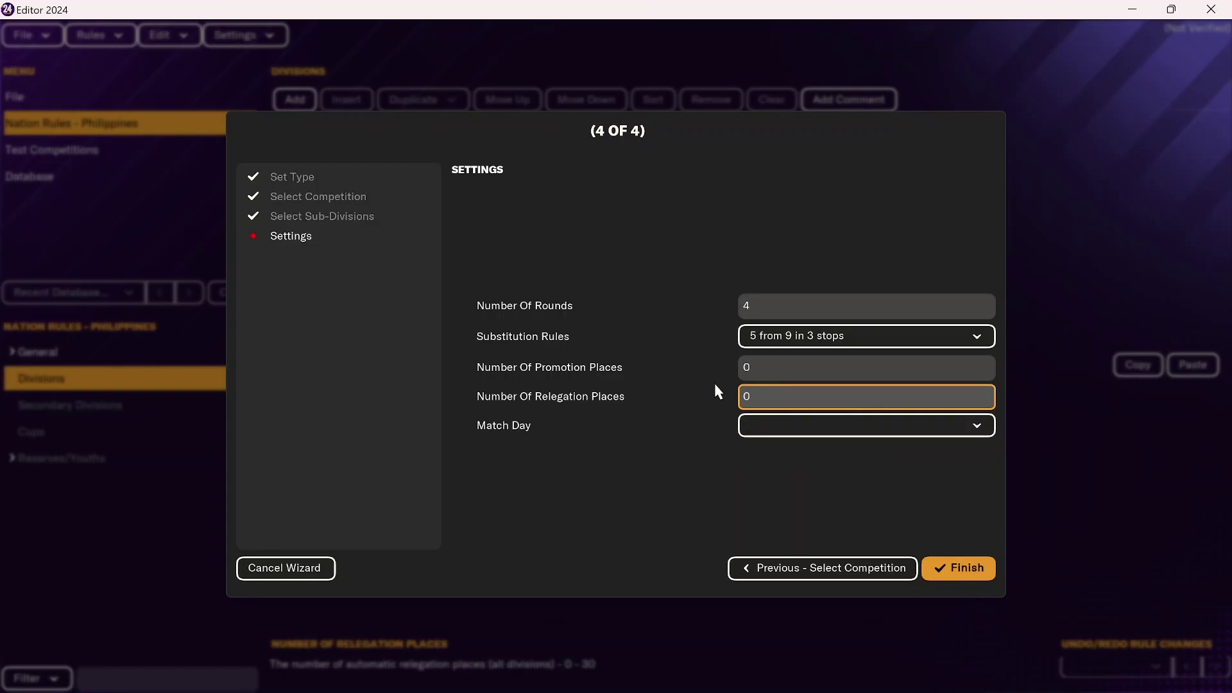
left_click(789, 429)
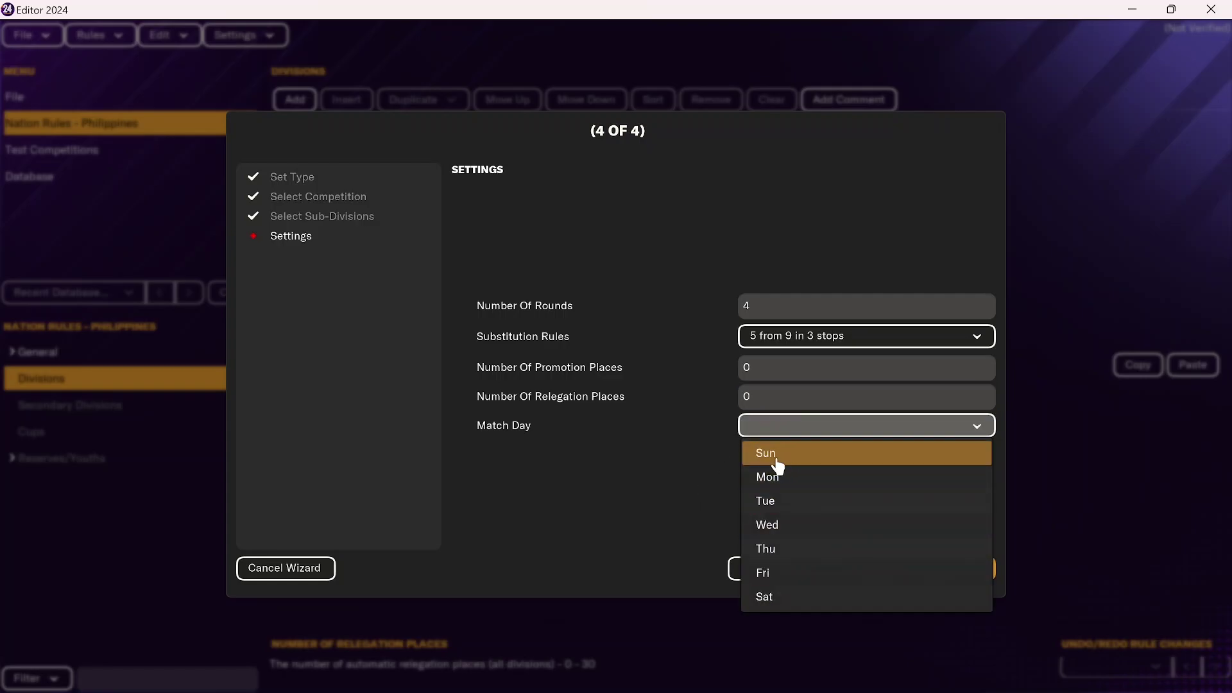
left_click(609, 494)
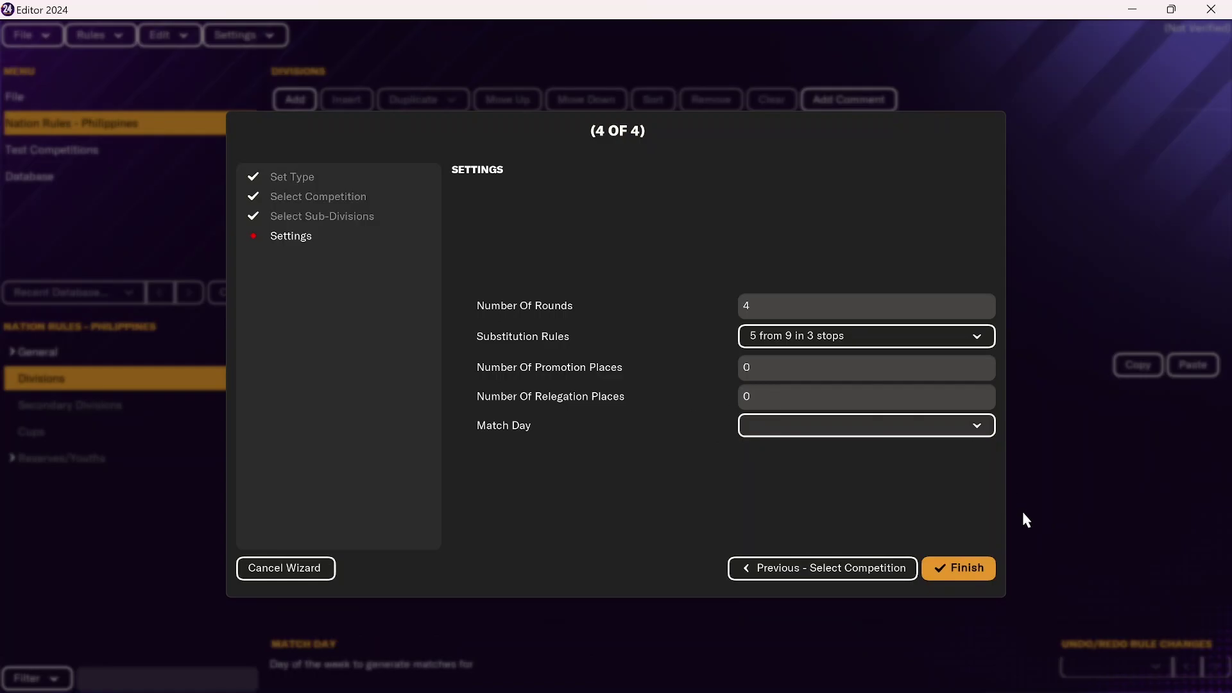
left_click(976, 571)
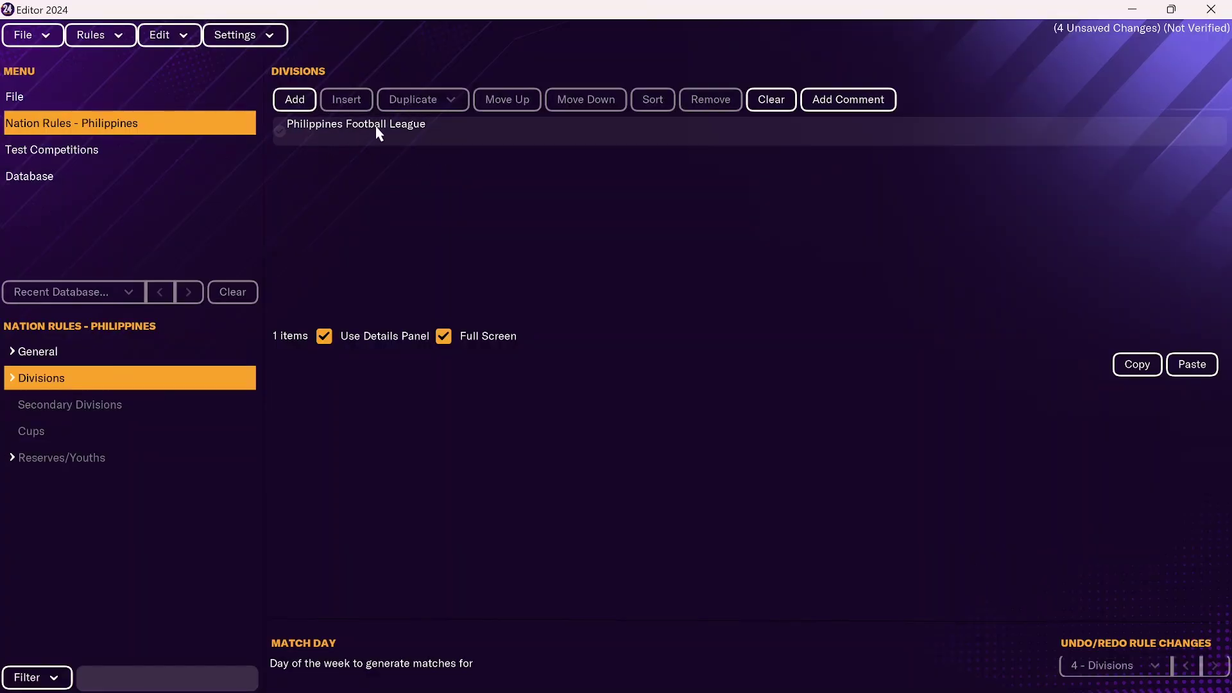
Step: Enable Points For Win, Draw and Defeat (3, 1, 0) in the league's General rules
left_click(13, 381)
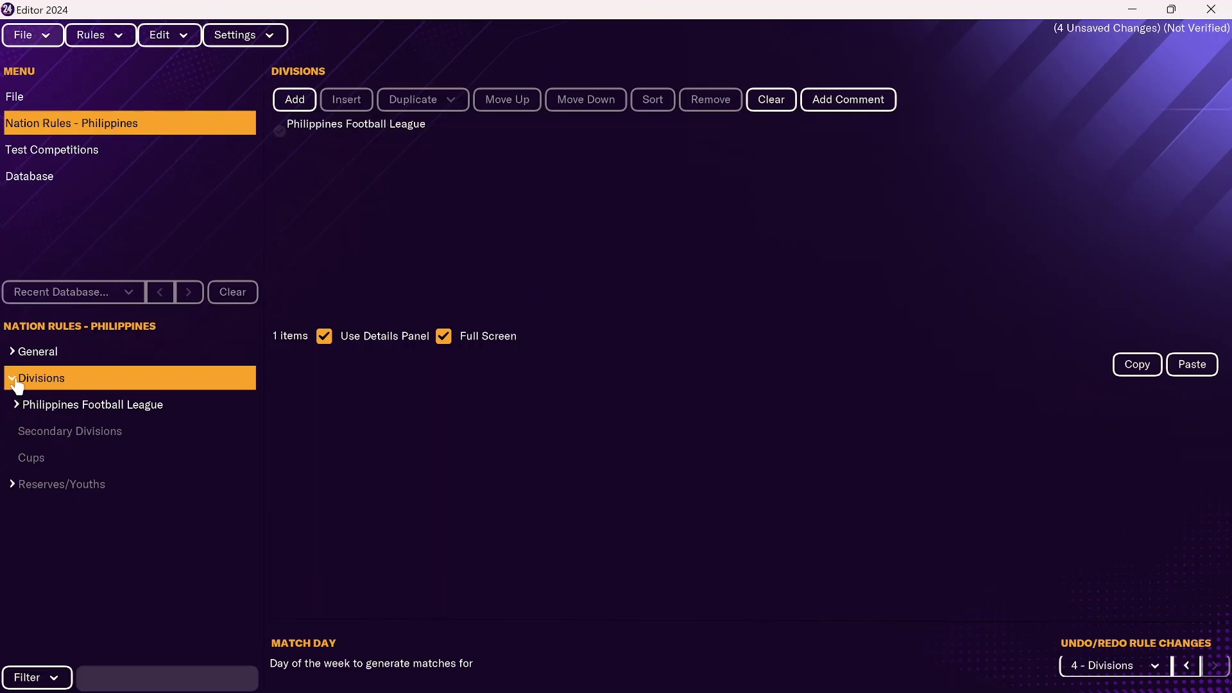
left_click(17, 405)
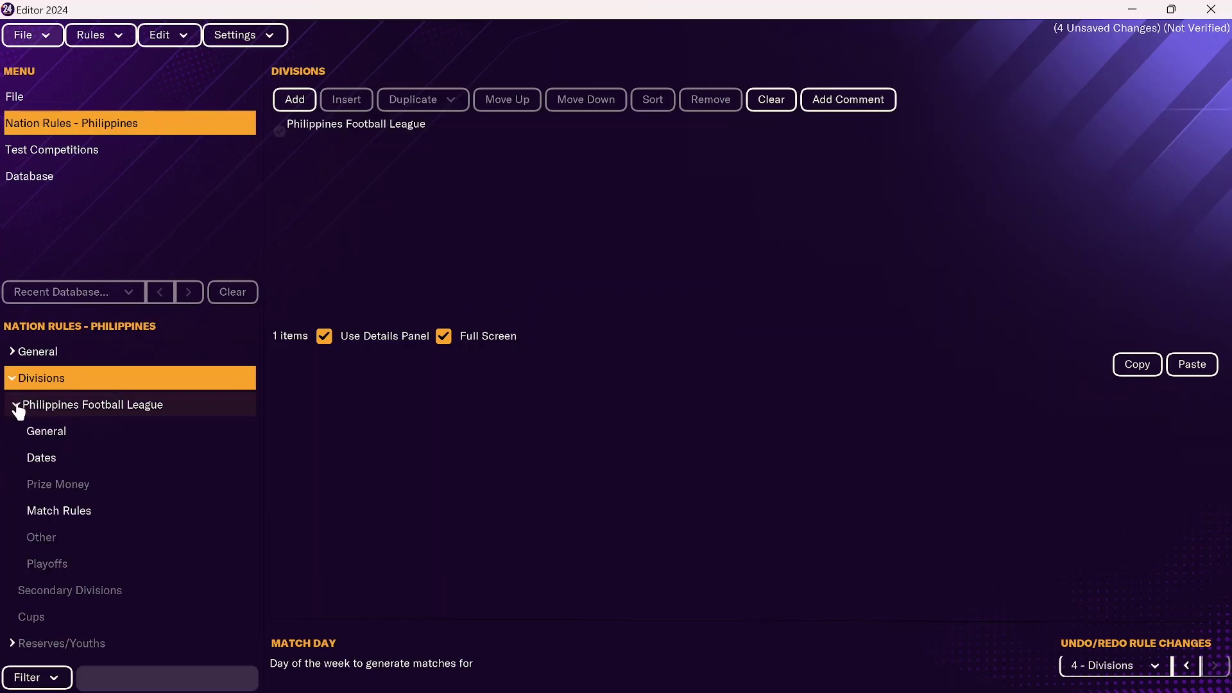
left_click(59, 432)
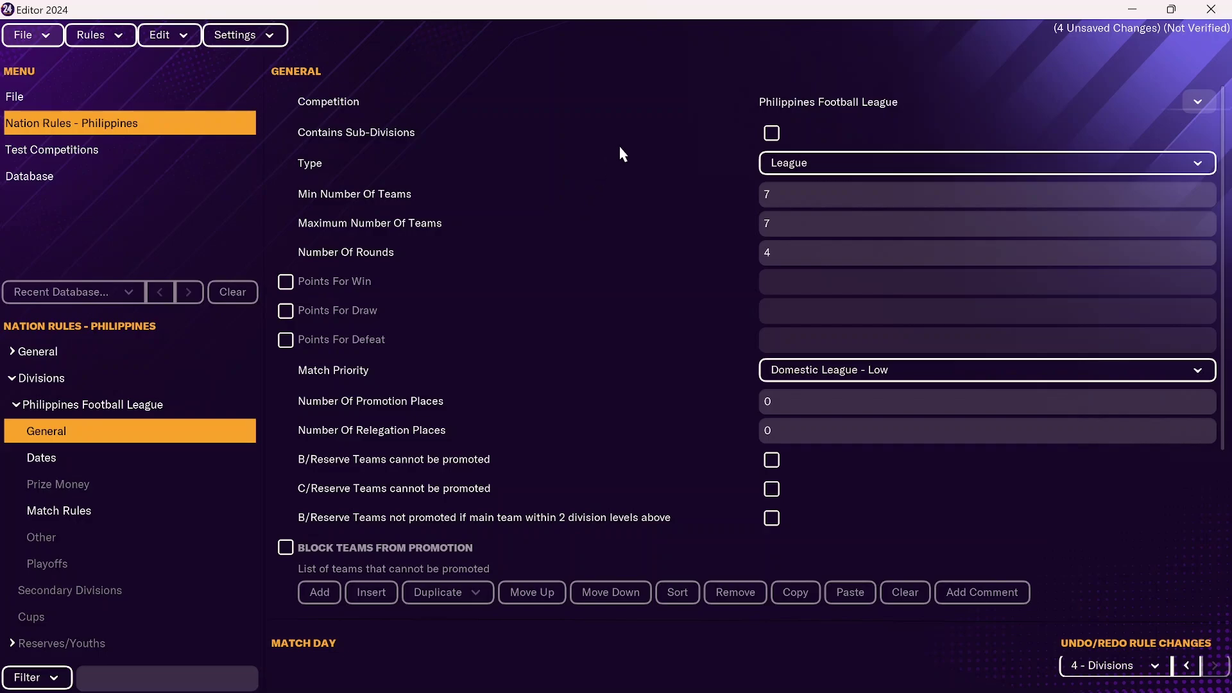
left_click(286, 282)
left_click(285, 311)
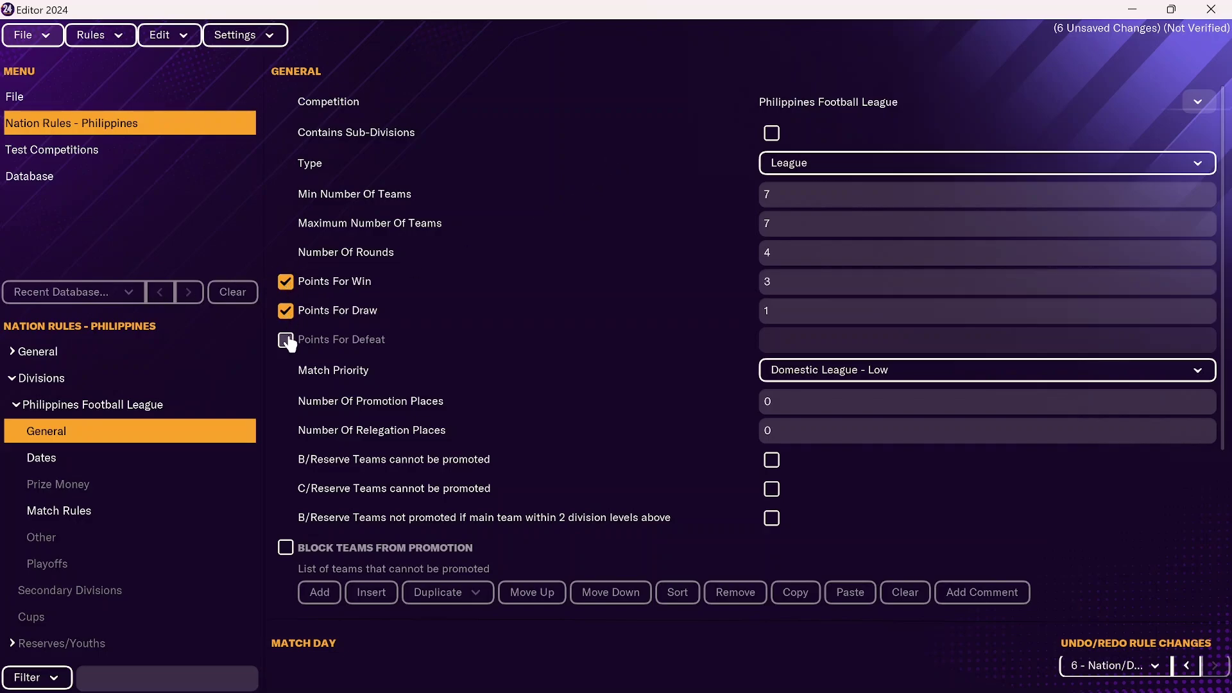
left_click(286, 340)
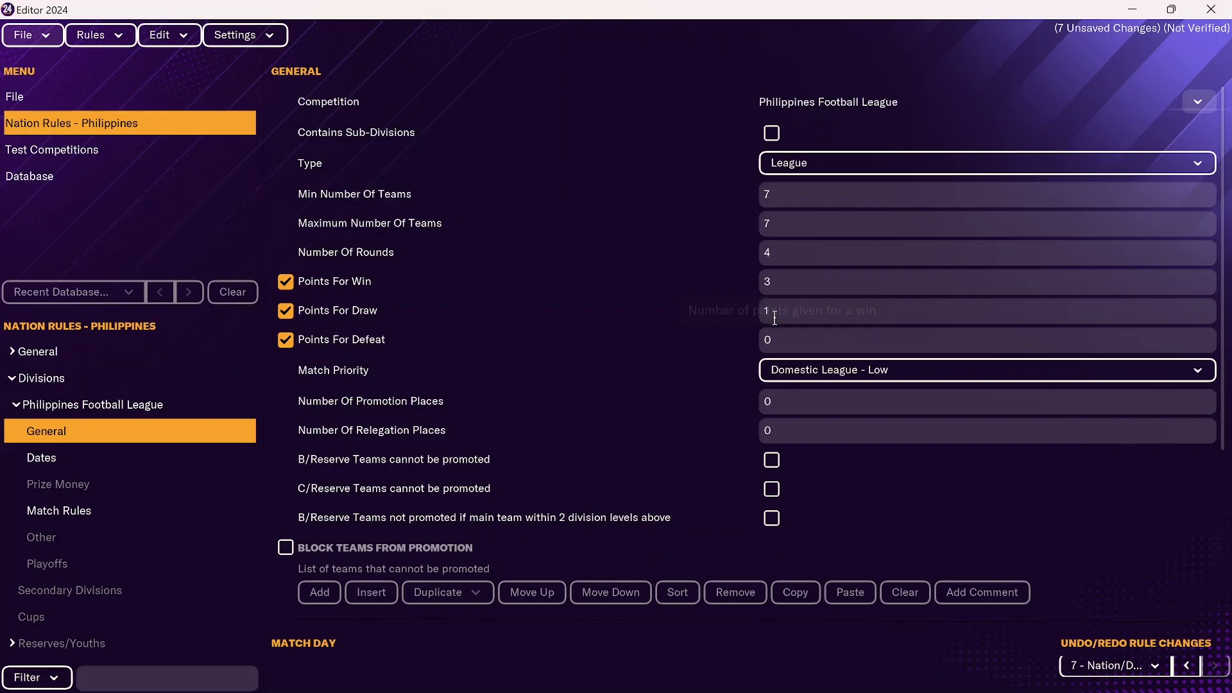
scroll(578, 337, "down", 4)
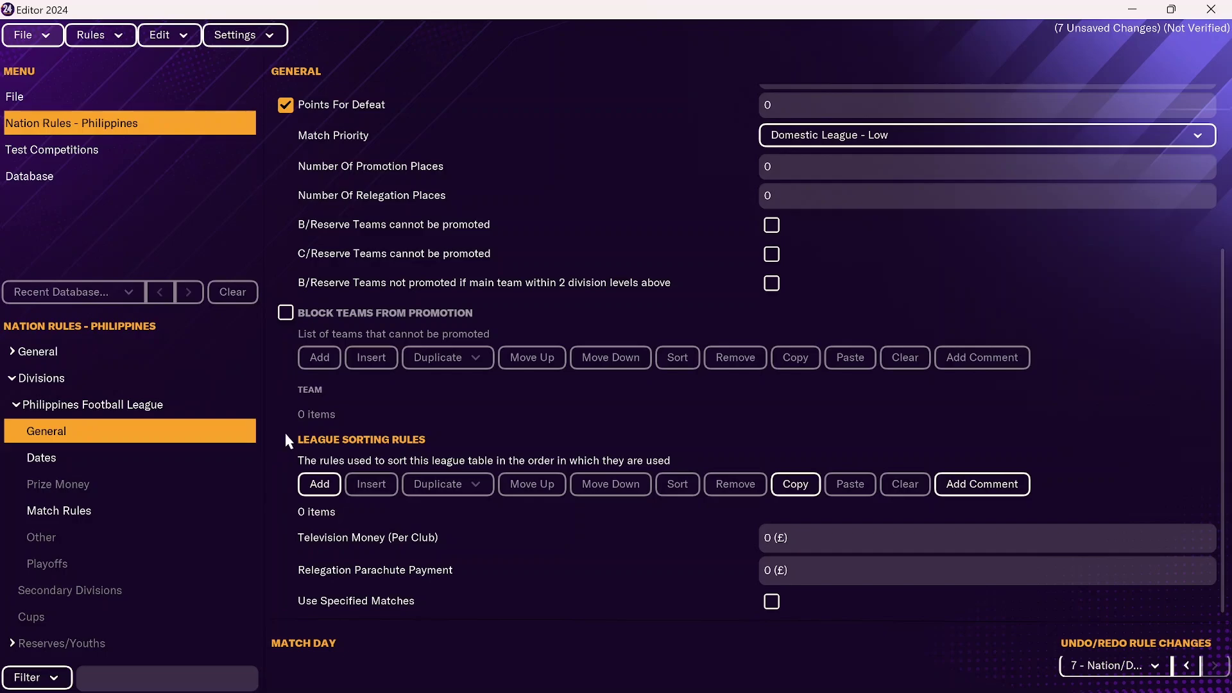
Step: Add Goal Difference and Goals For sorting rules, then go to the Prize Money page
left_click(318, 484)
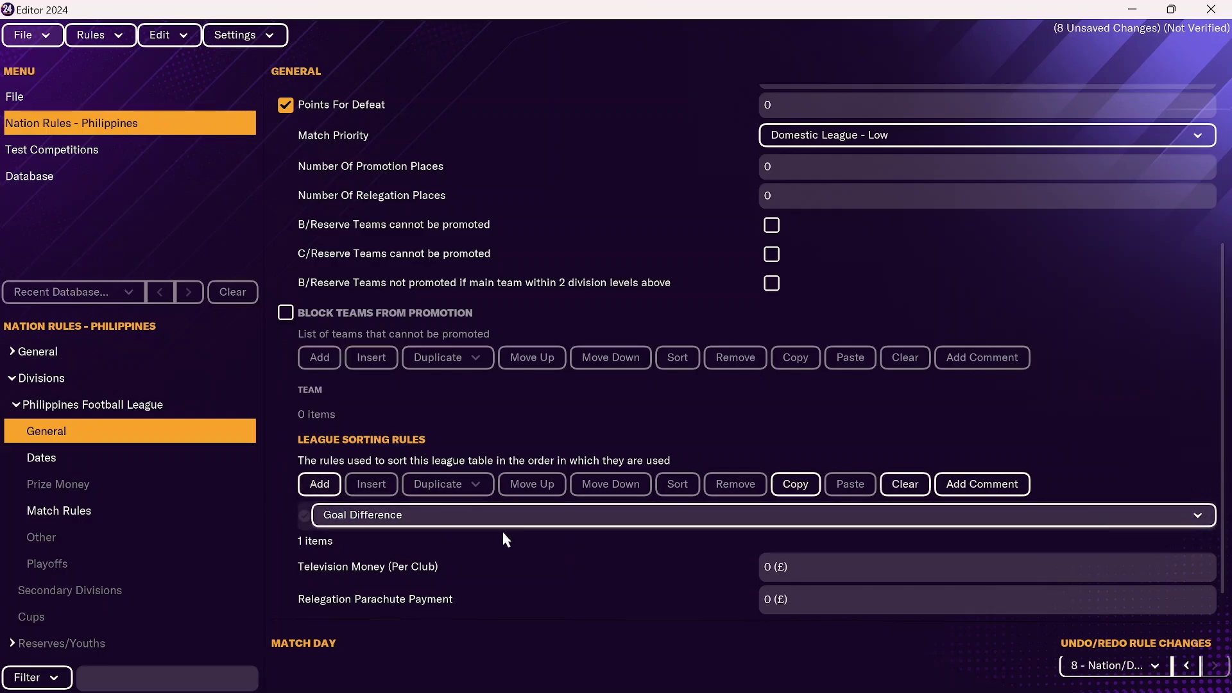
left_click(331, 489)
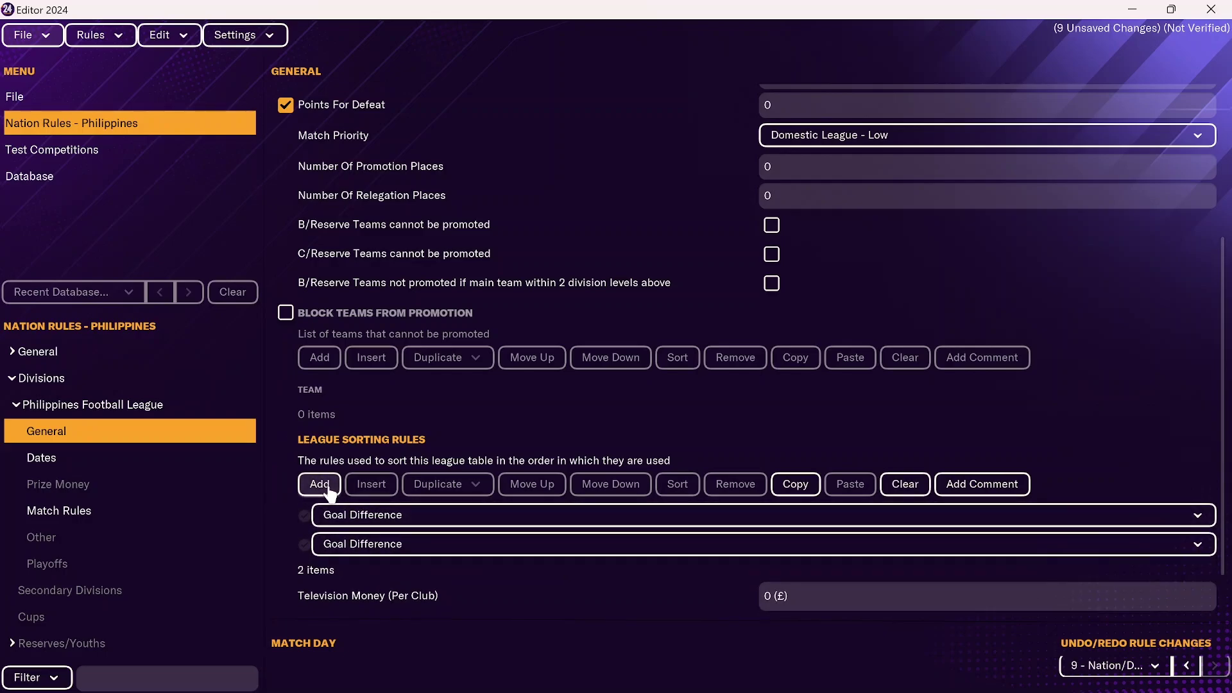
left_click(417, 548)
scroll(420, 539, "down", 3)
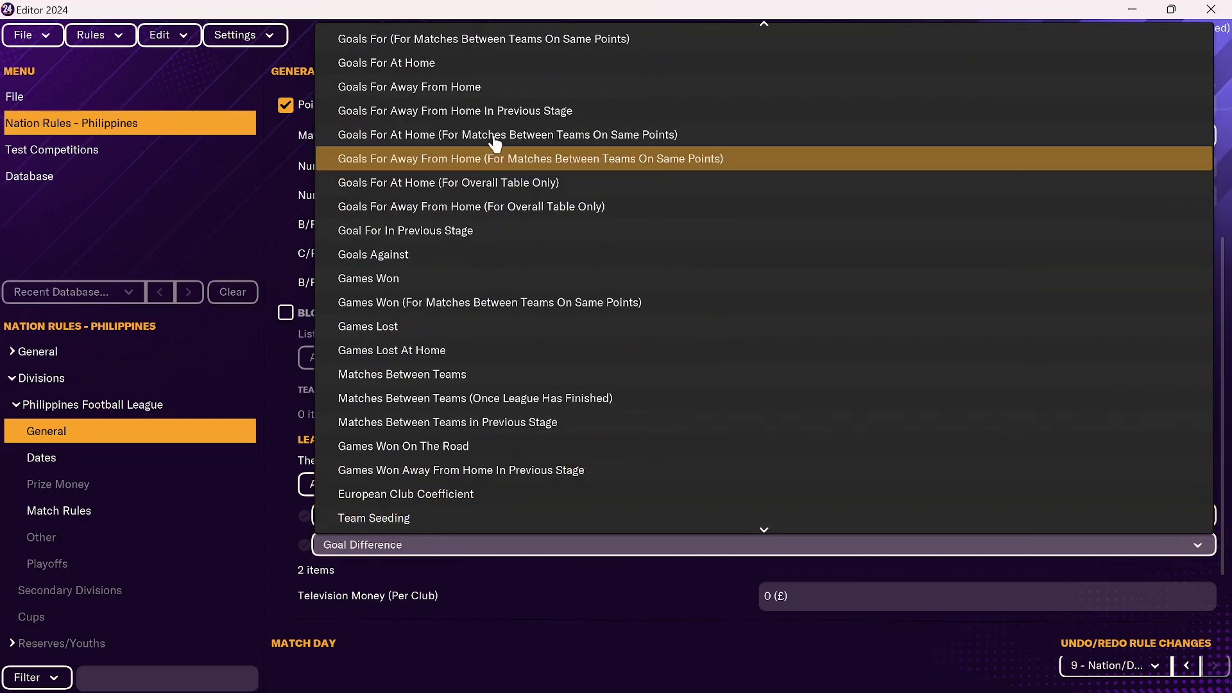
scroll(525, 25, "up", 3)
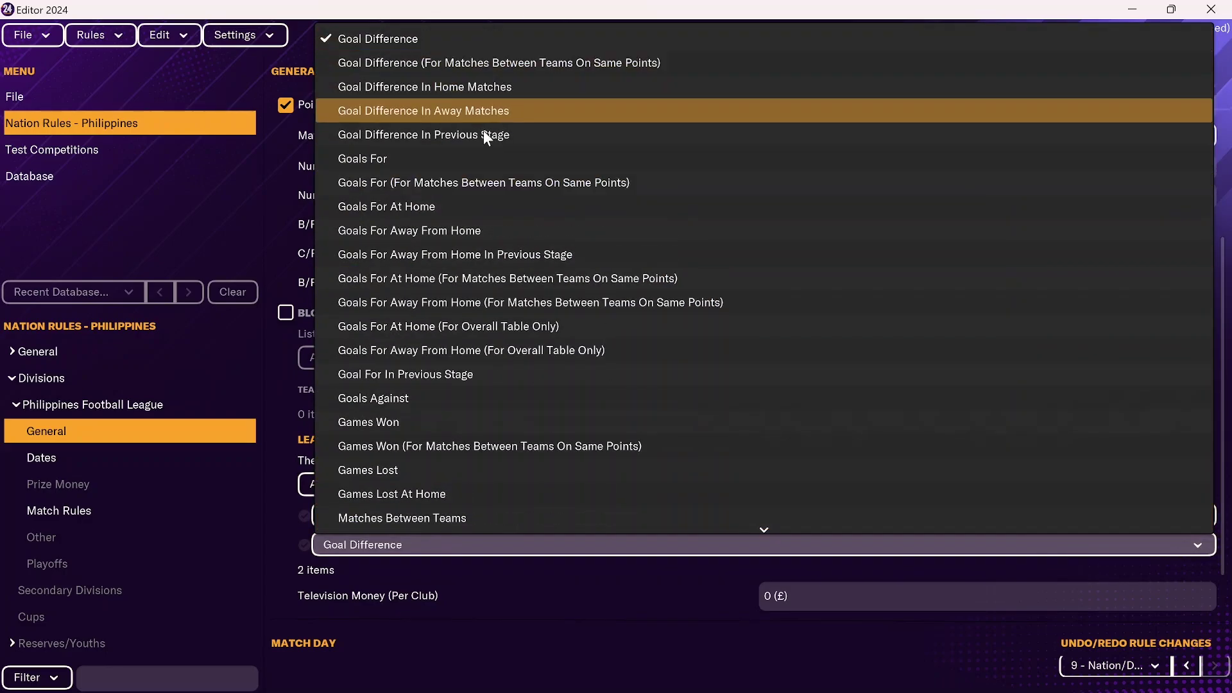
left_click(471, 164)
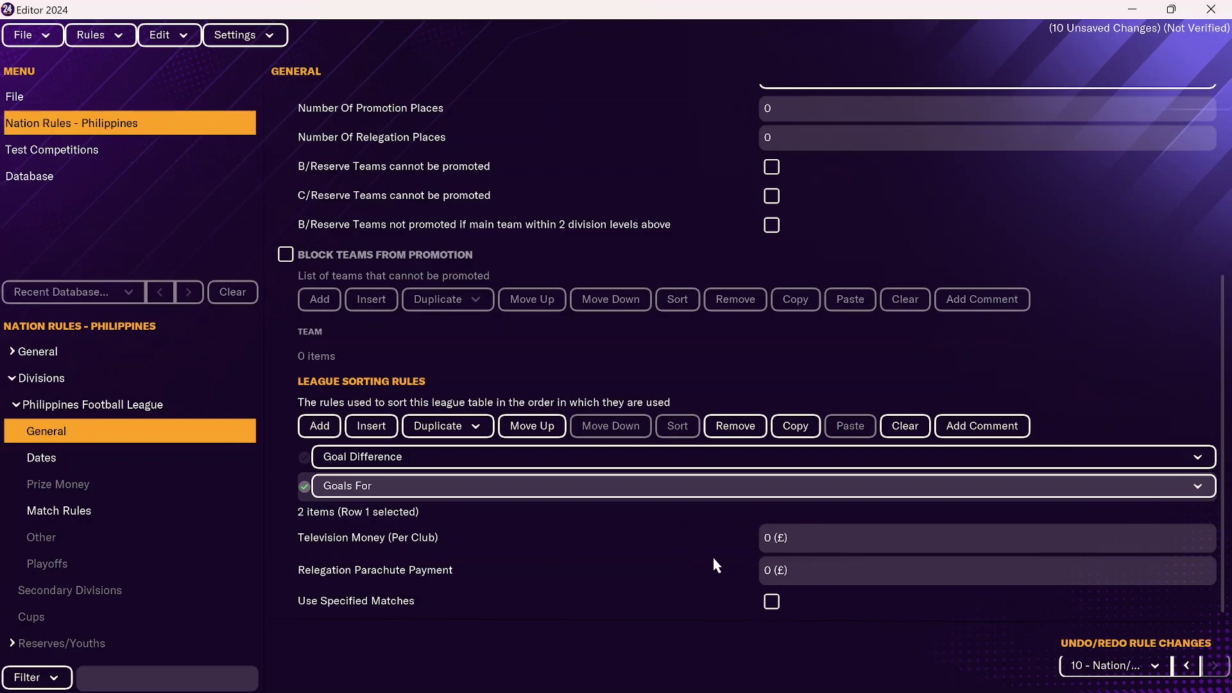
left_click(183, 489)
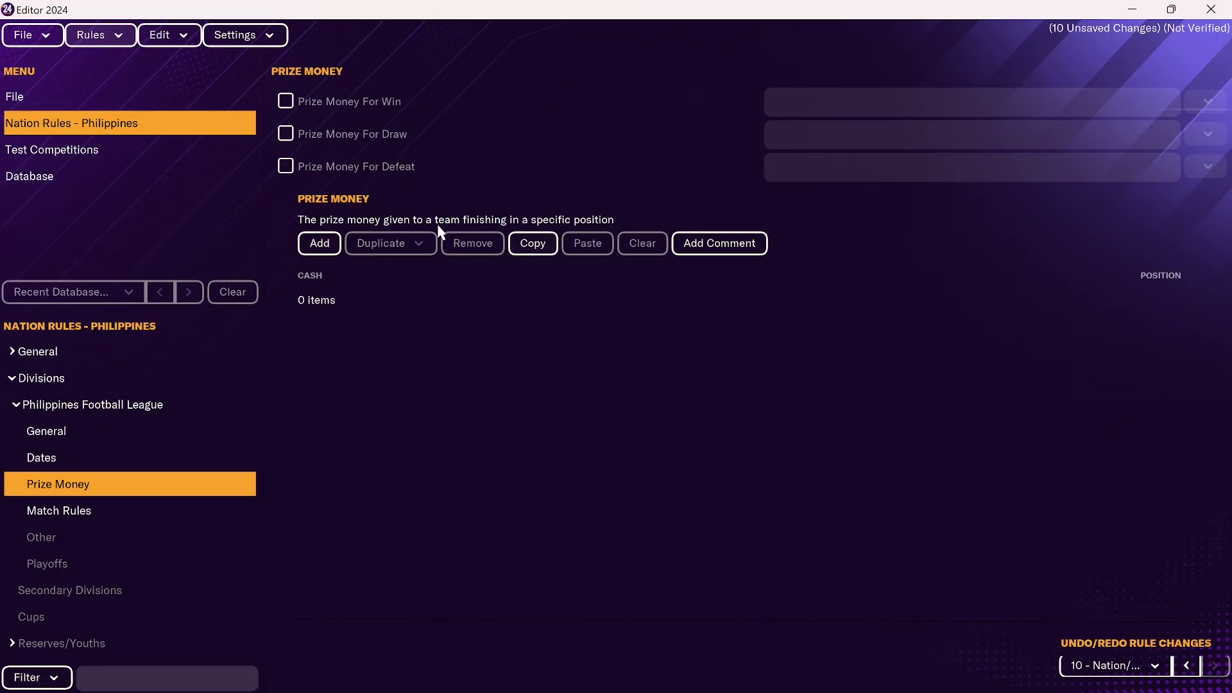
Step: Add prize money rows for the league's finishing positions
left_click(325, 246)
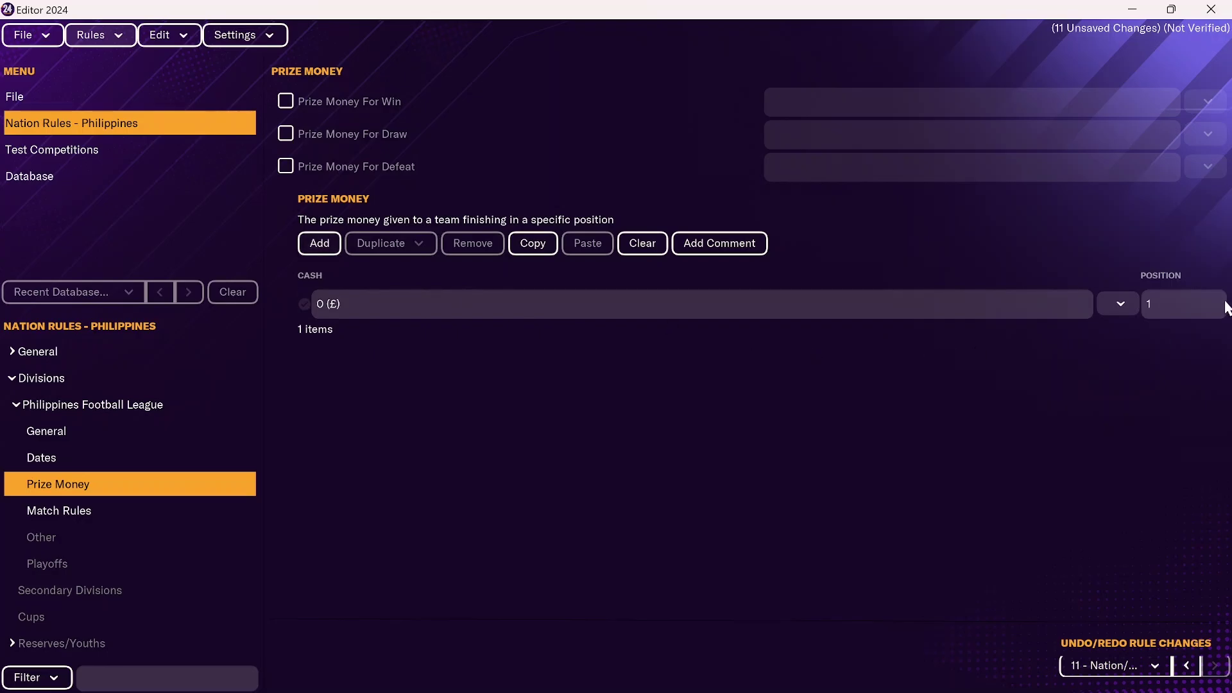
left_click(315, 245)
left_click(315, 245)
left_click(315, 244)
left_click(315, 244)
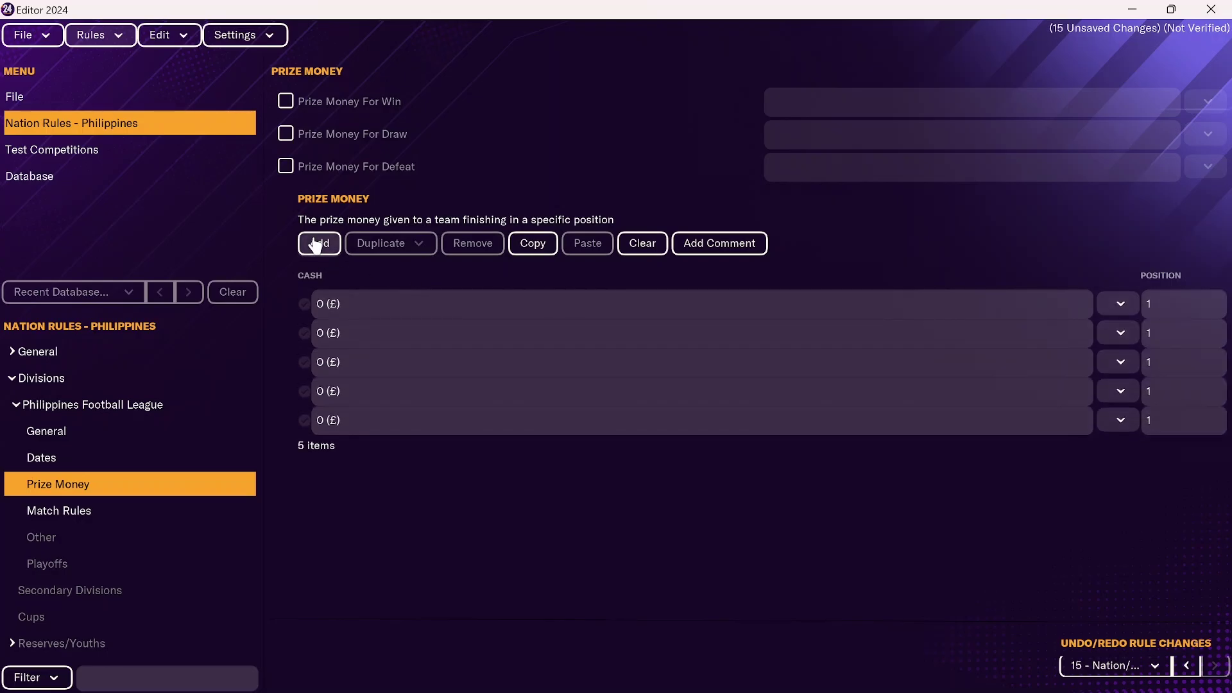
left_click(315, 244)
left_click(315, 244)
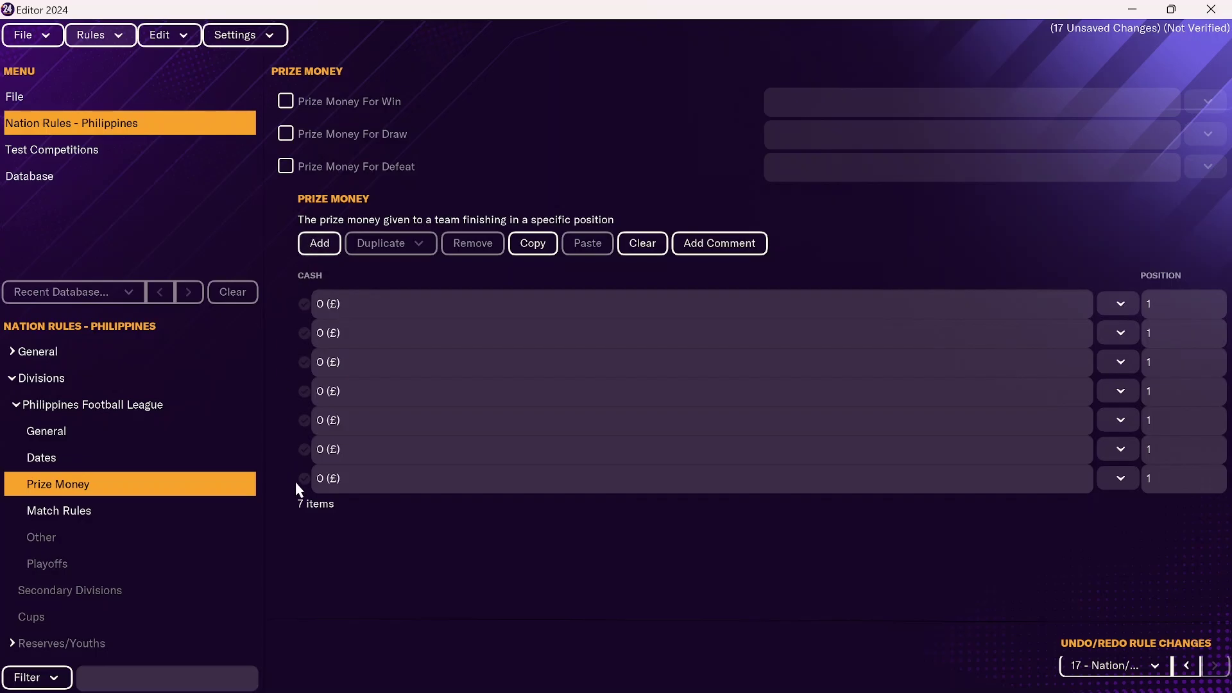
Step: Renumber the prize rows' positions to 7, 6, 5, 4, 3 and 2
left_click(1151, 483)
type("7")
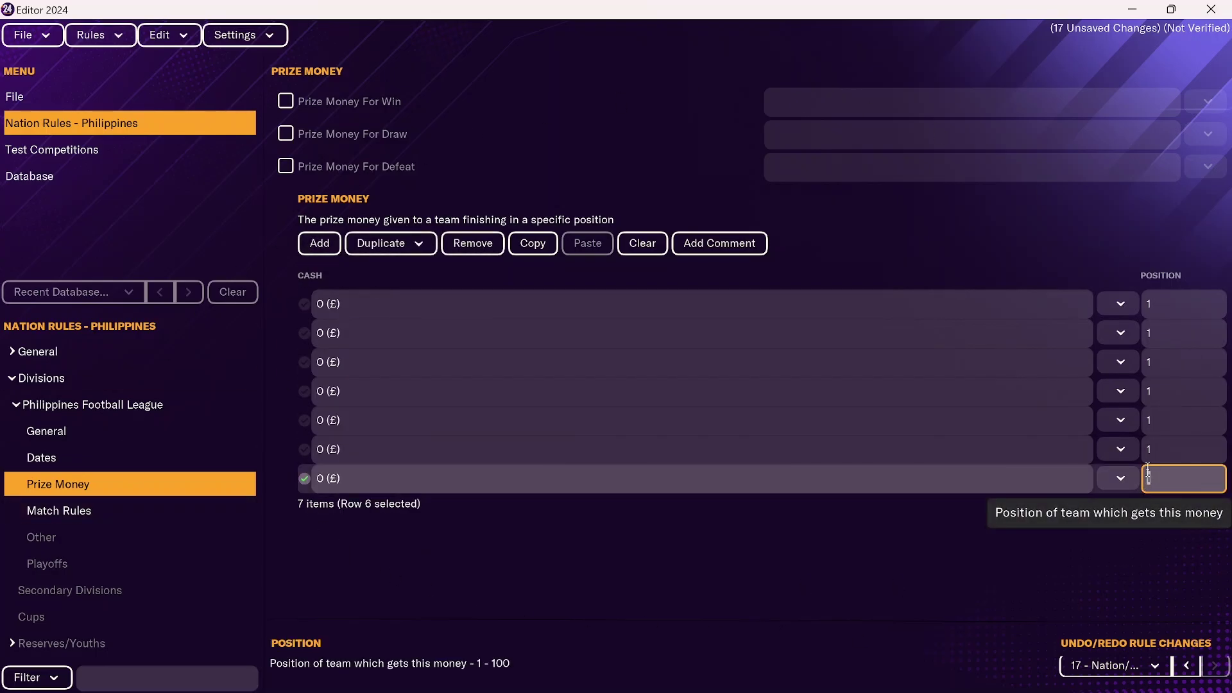
left_click(1155, 448)
type("6")
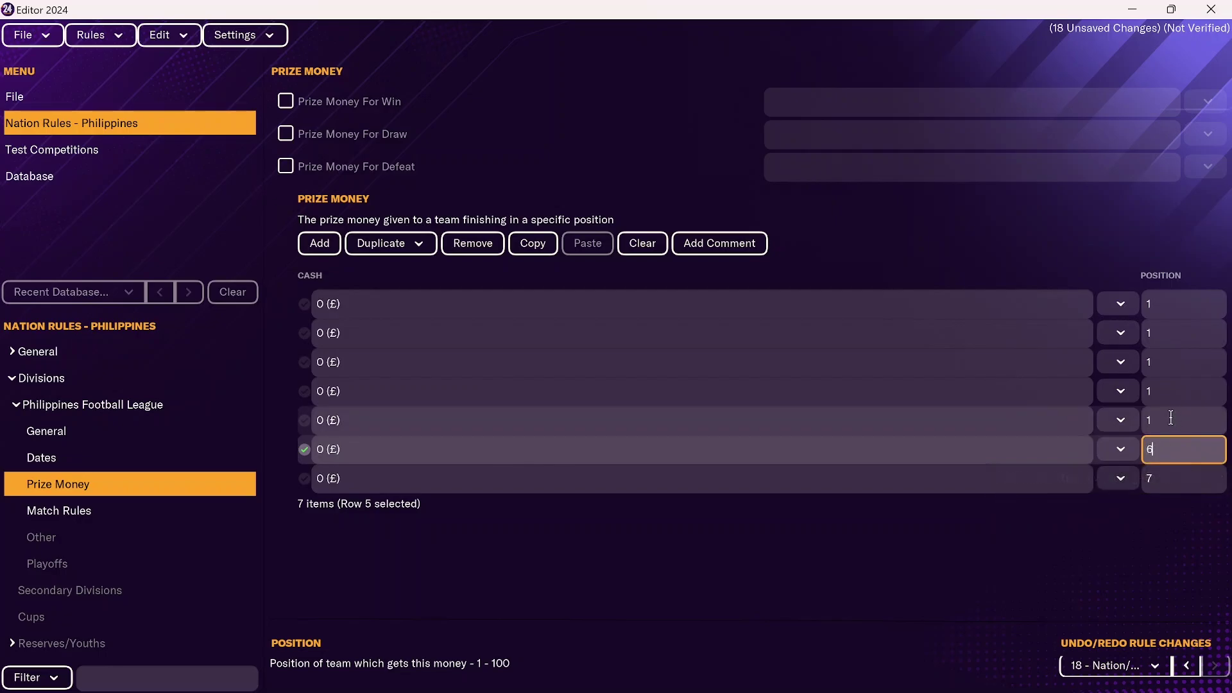
left_click(1152, 426)
type("5")
left_click(1175, 395)
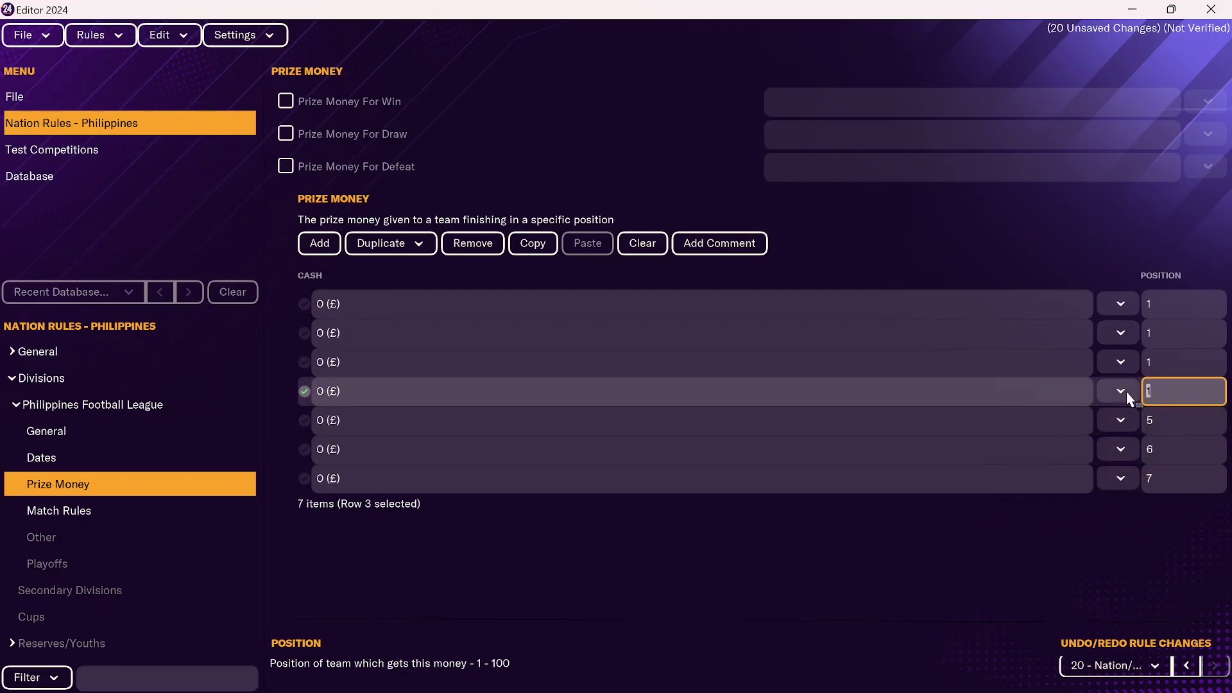
type("4")
left_click(1175, 360)
type("3")
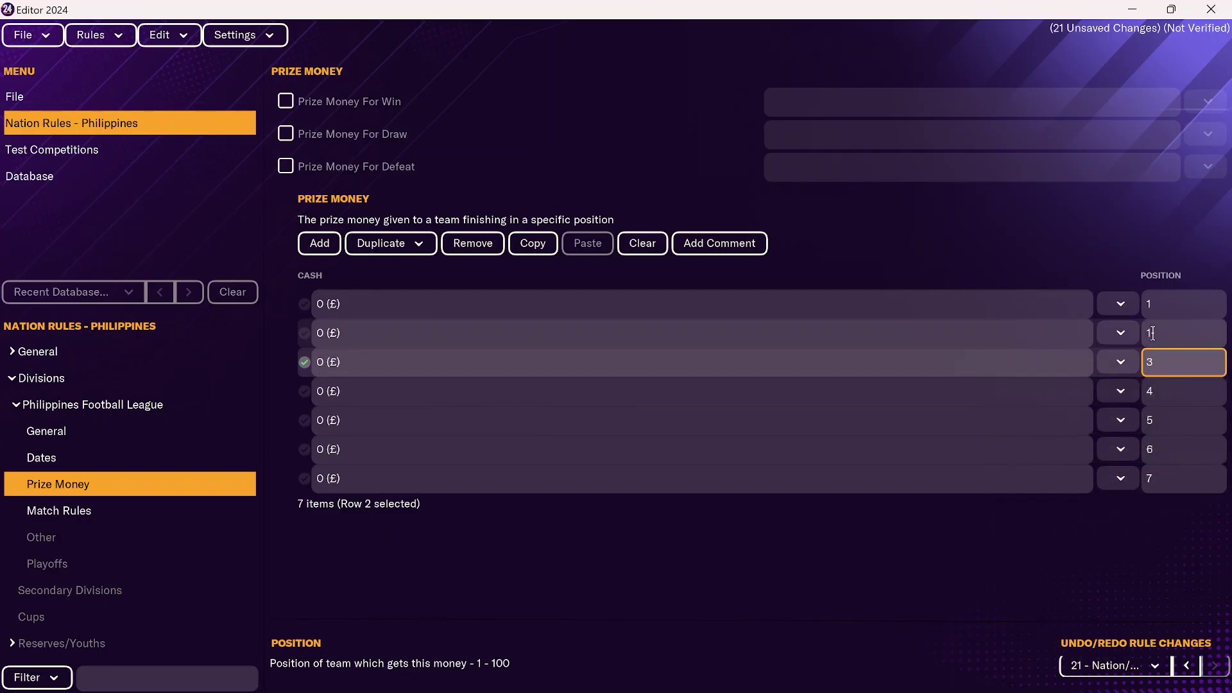
left_click(1142, 333)
type("2")
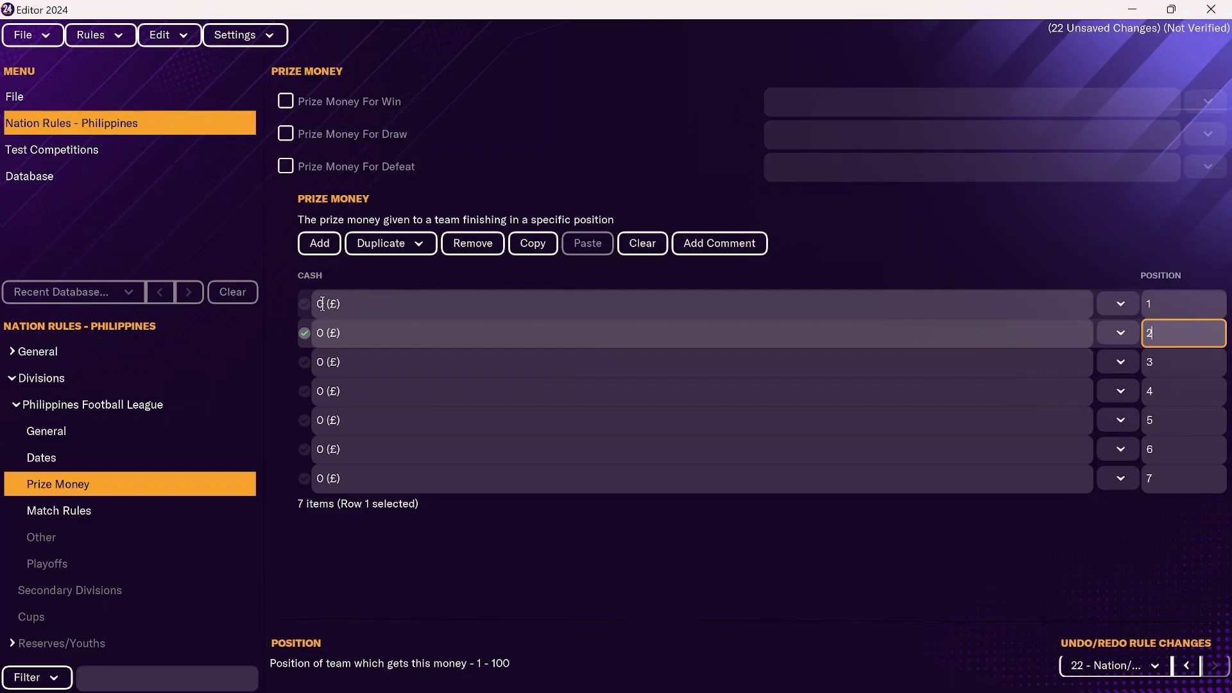
Step: Give first place a 200000 cash prize, then go to Secondary Divisions
left_click(374, 306)
type("20000")
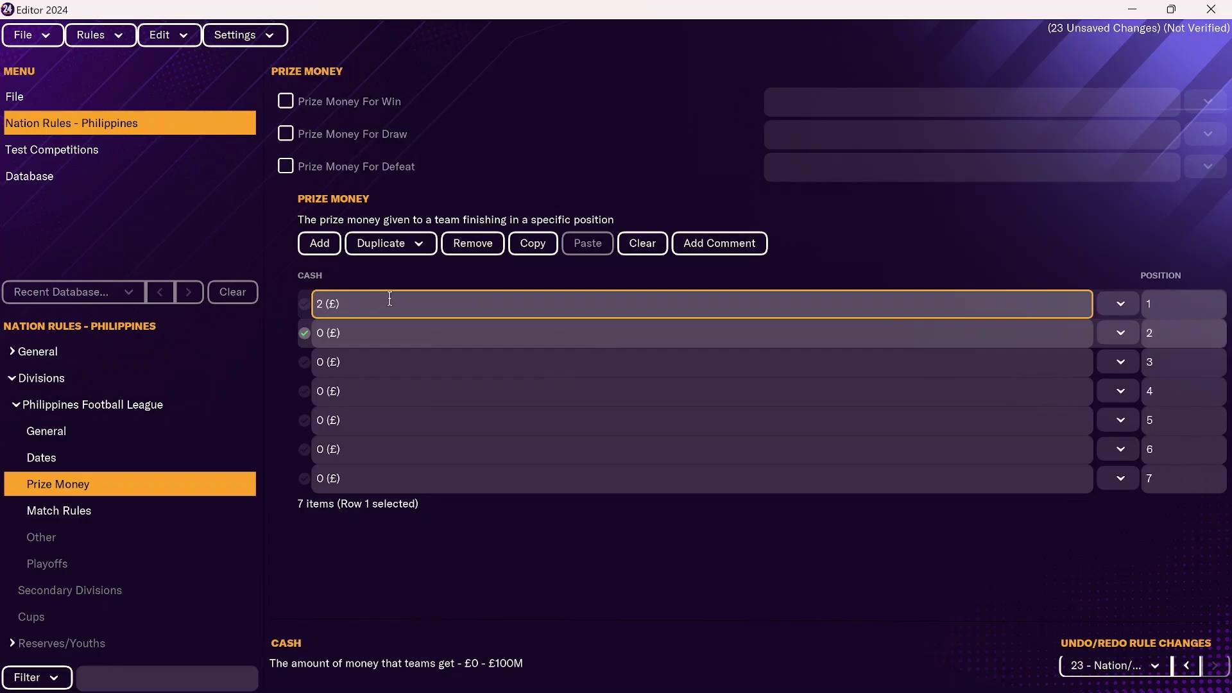
type("0")
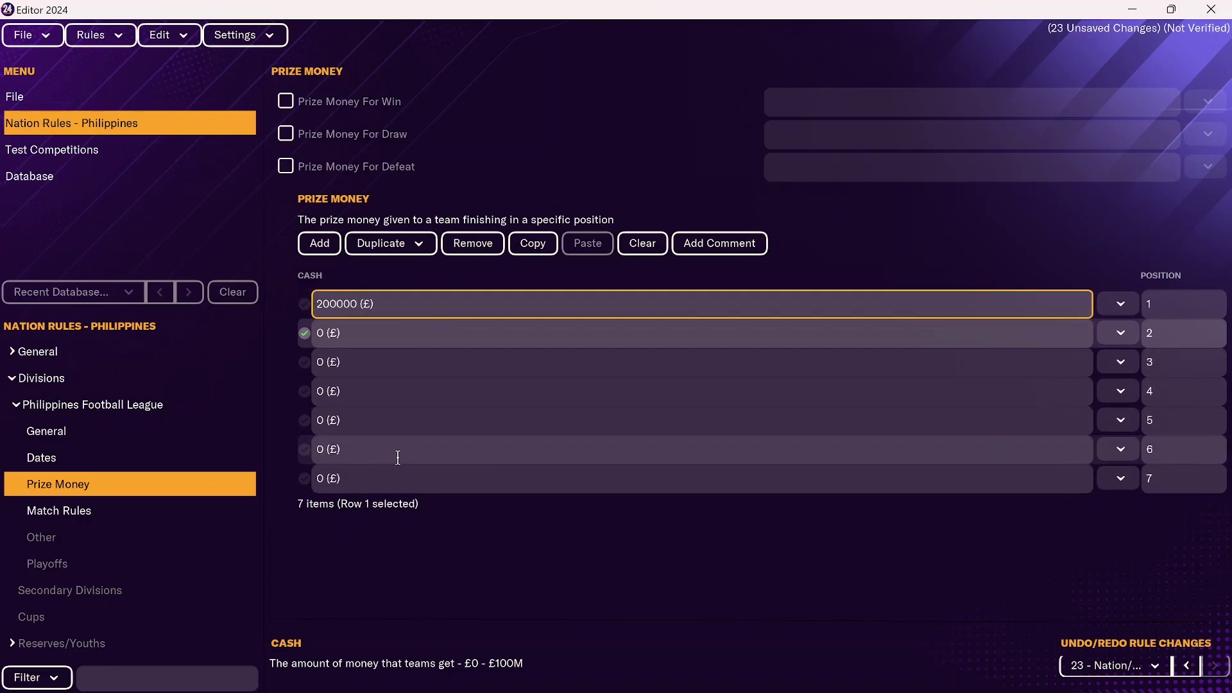
left_click(69, 590)
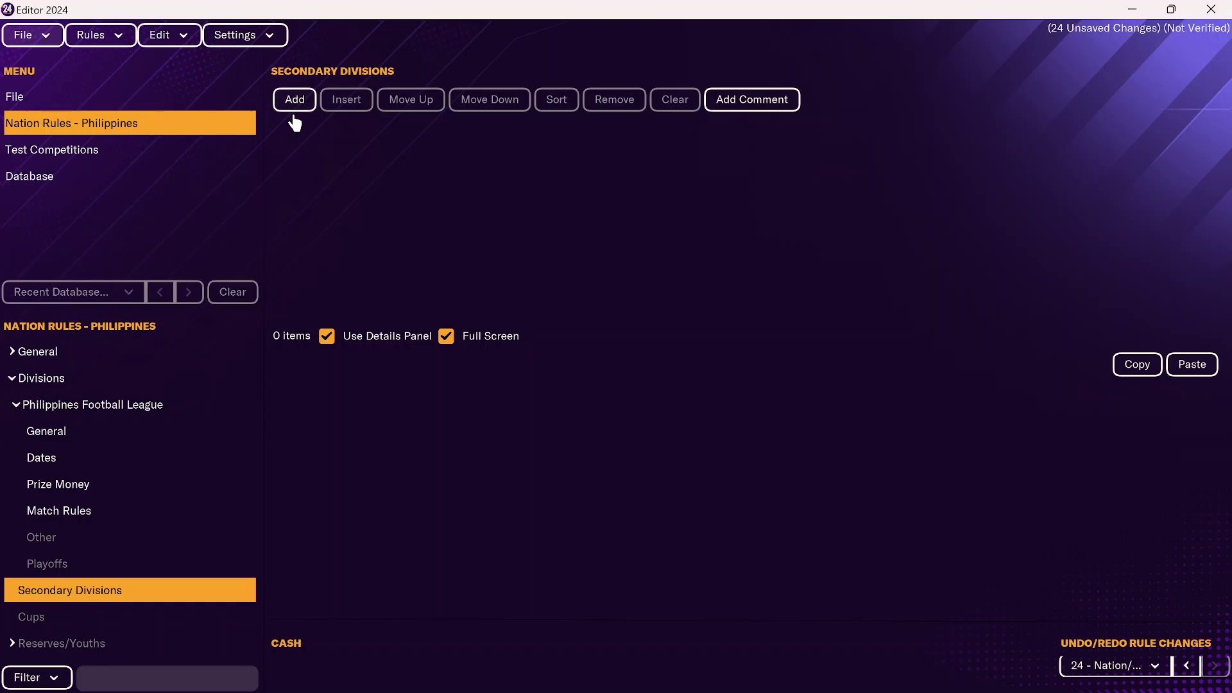
Step: Go to the Philippines Cups page and launch the add-cup wizard
key("Down")
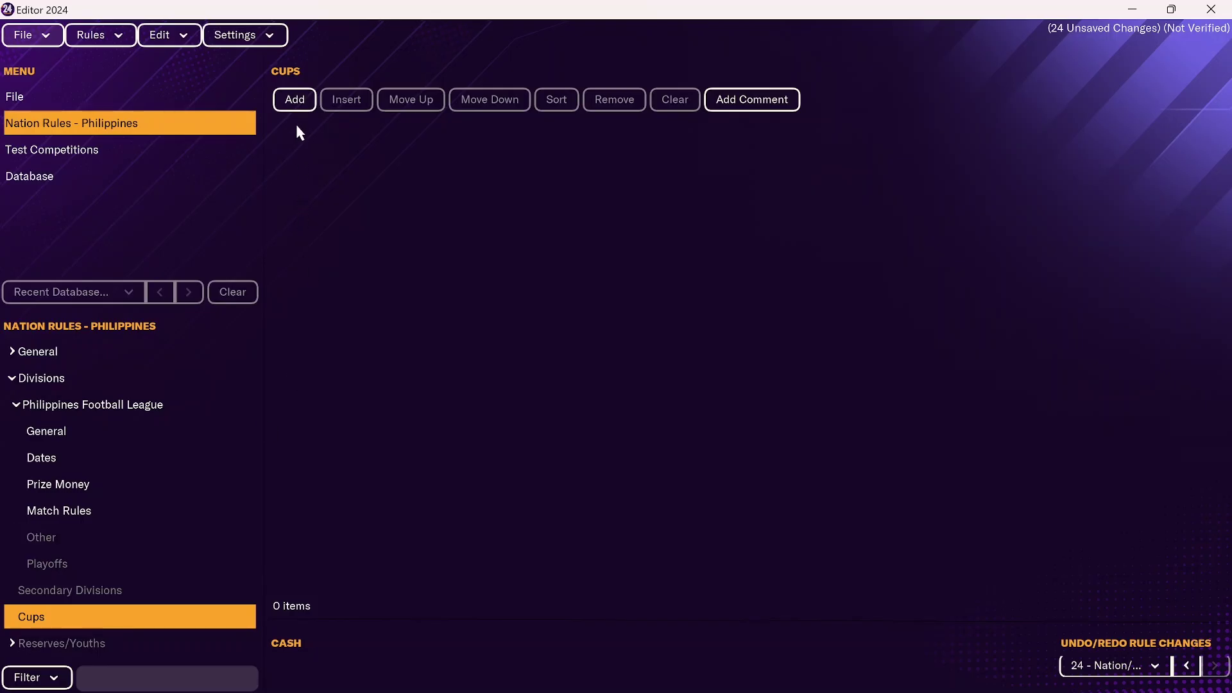
left_click(297, 104)
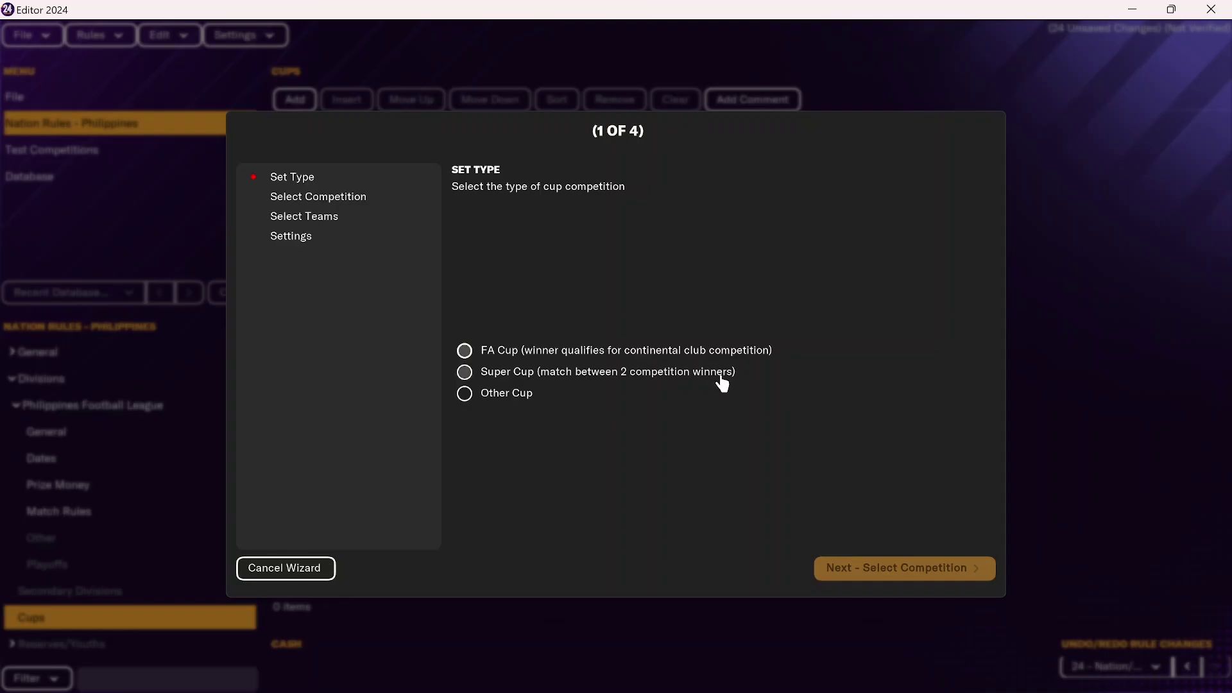
Step: Keep the default cup type and choose PFL Cup as the competition
left_click(600, 353)
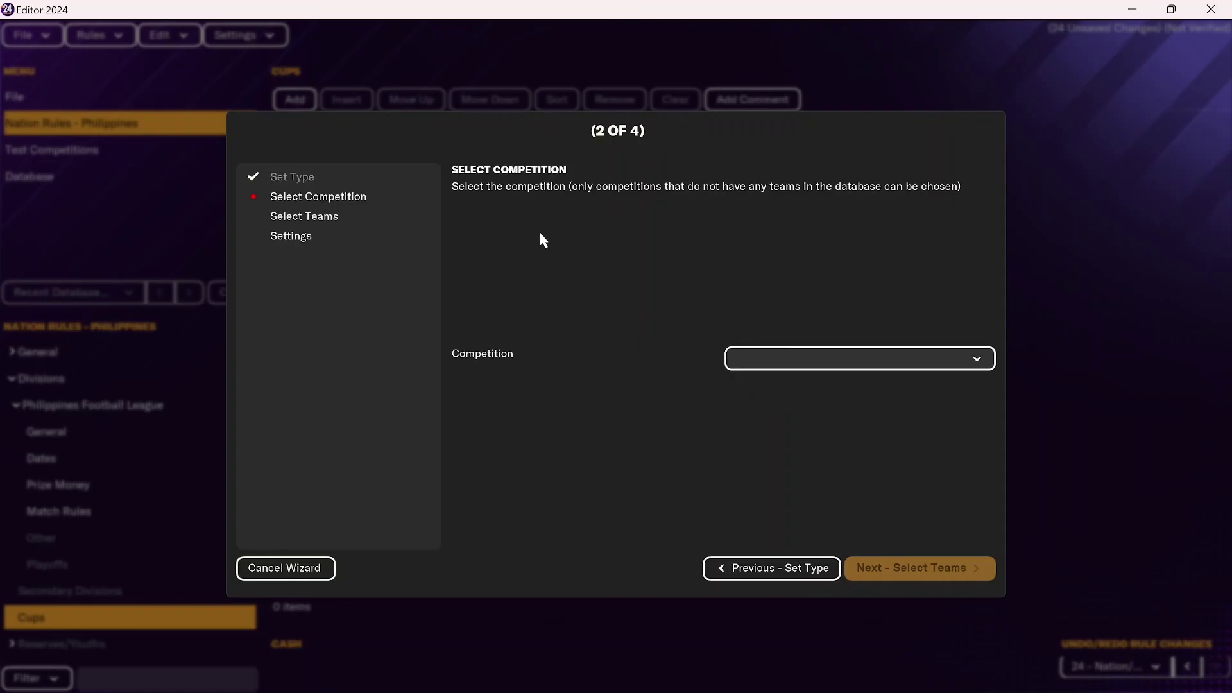
left_click(808, 366)
left_click(818, 393)
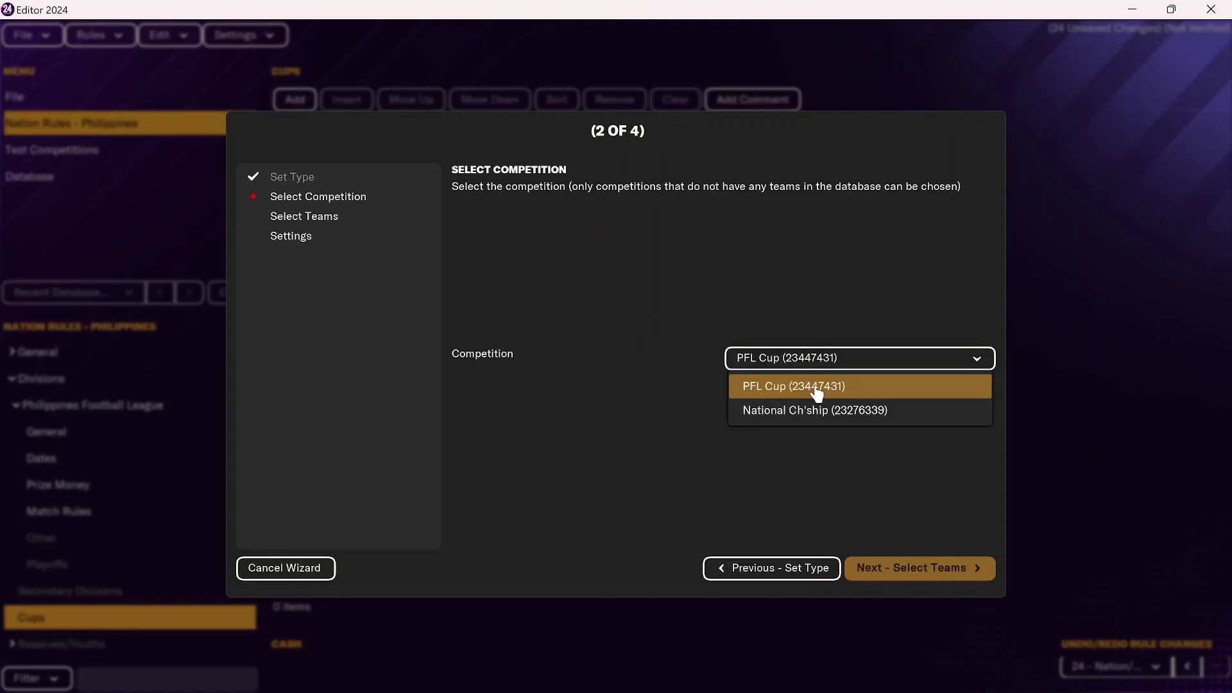
left_click(931, 570)
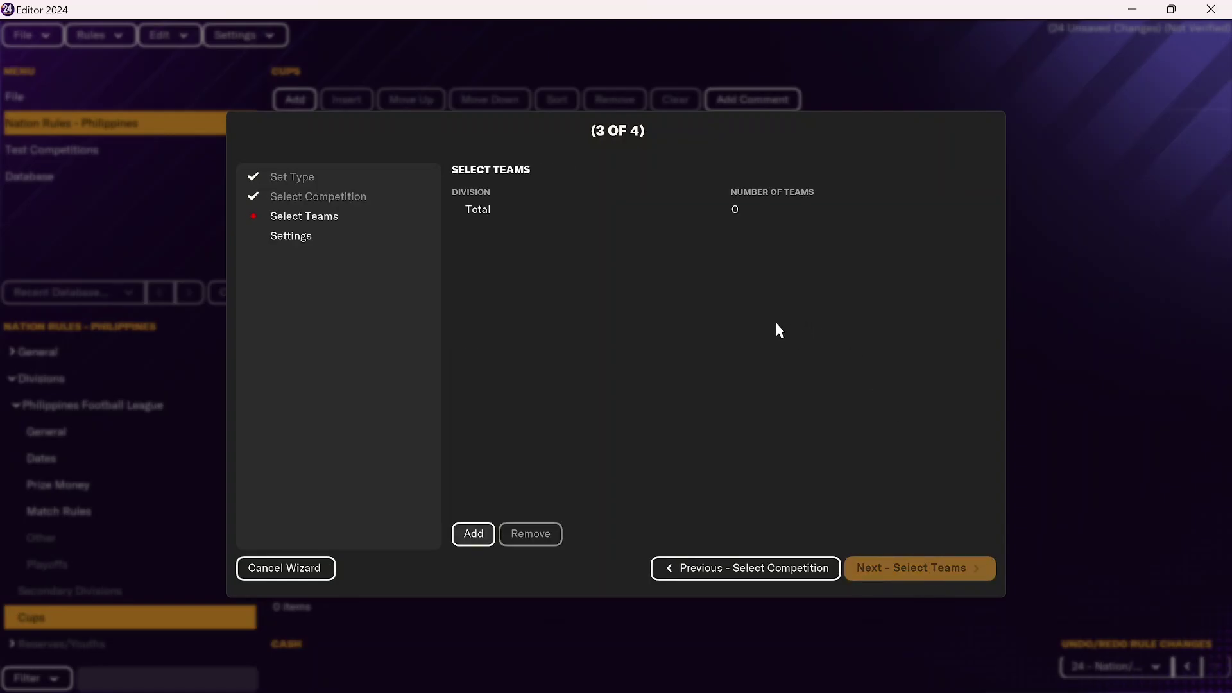
Step: Enter Football League (7 teams) and Lower Division (40 teams) into the cup, 47 in total
left_click(472, 535)
left_click(552, 213)
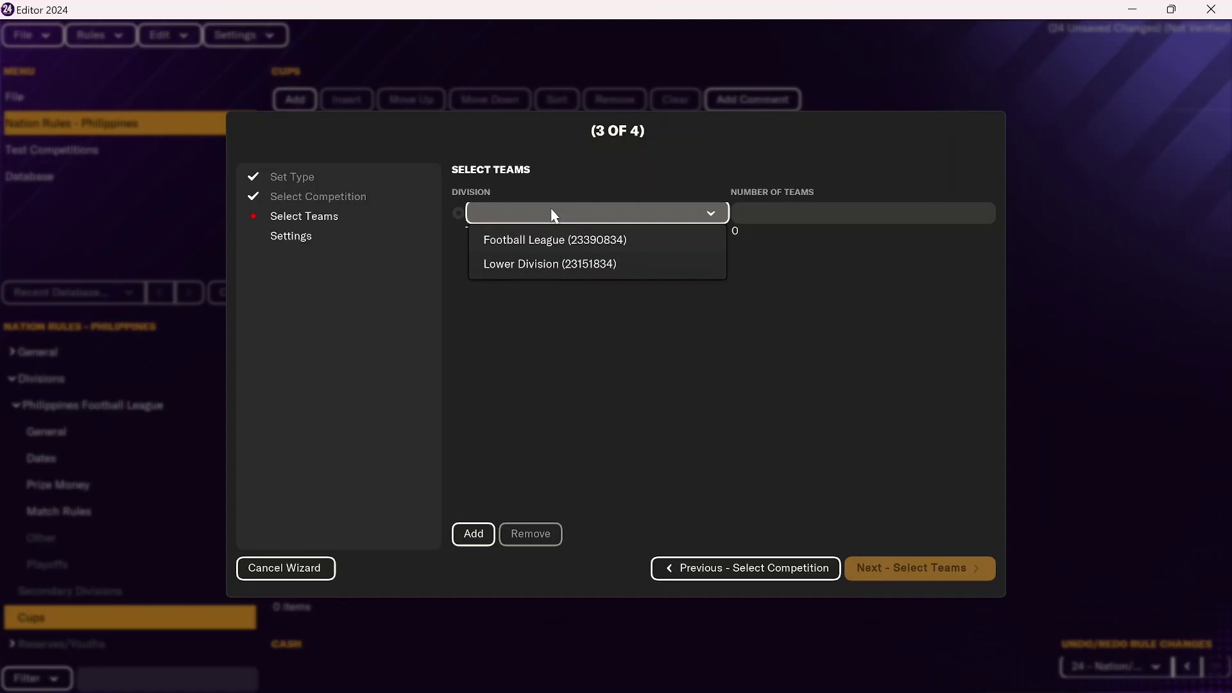
left_click(550, 241)
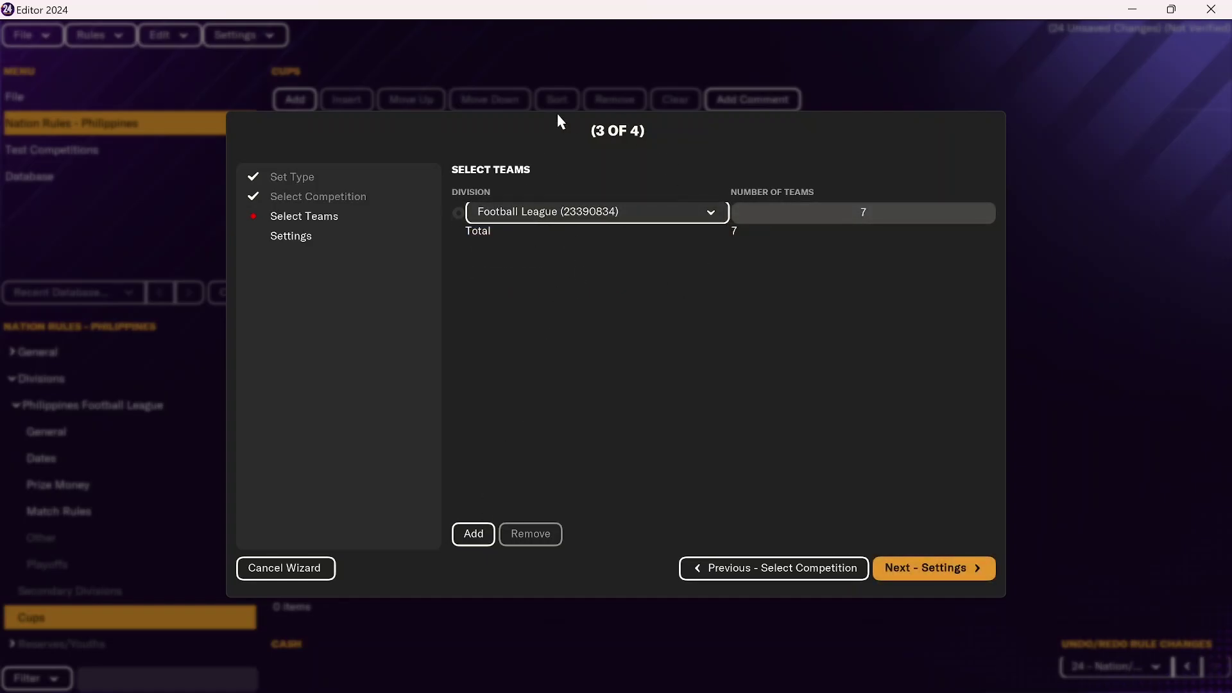
left_click(474, 534)
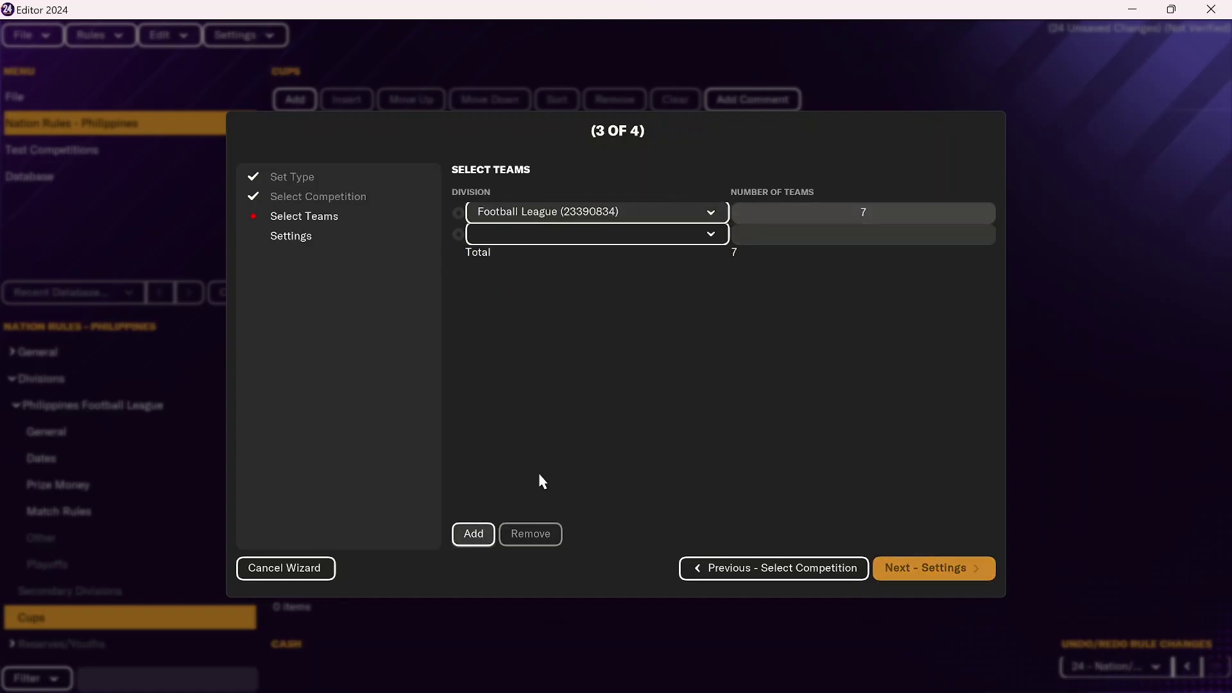
left_click(536, 236)
left_click(532, 286)
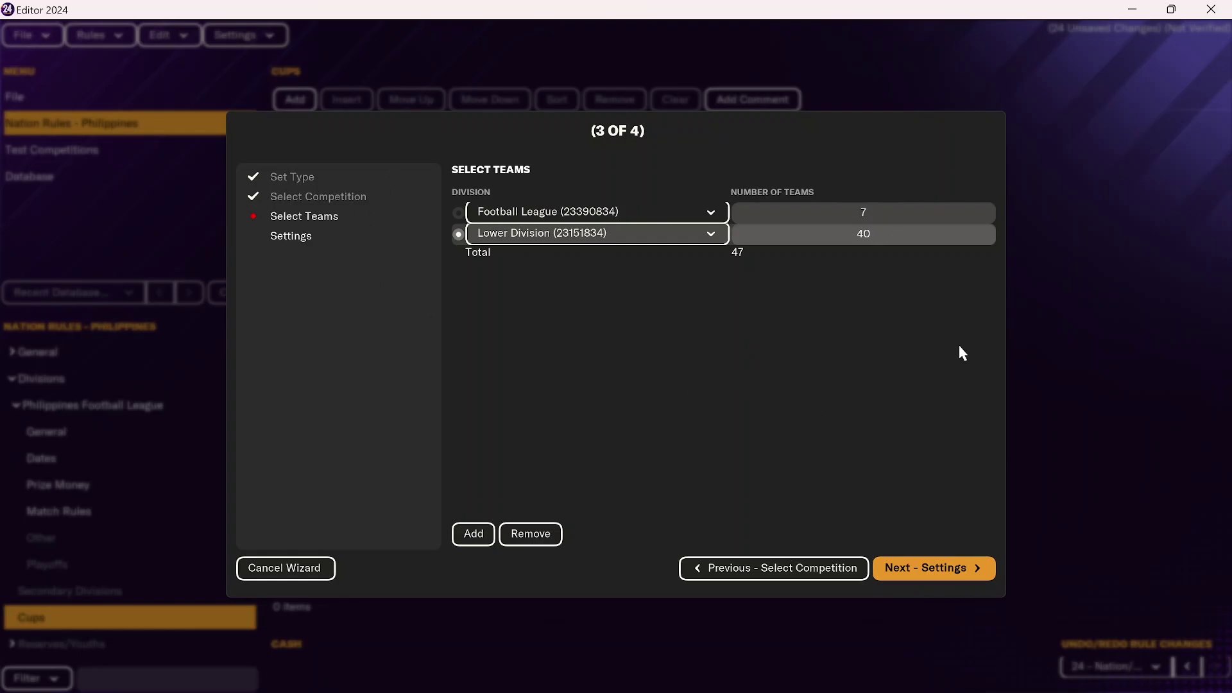
left_click(968, 571)
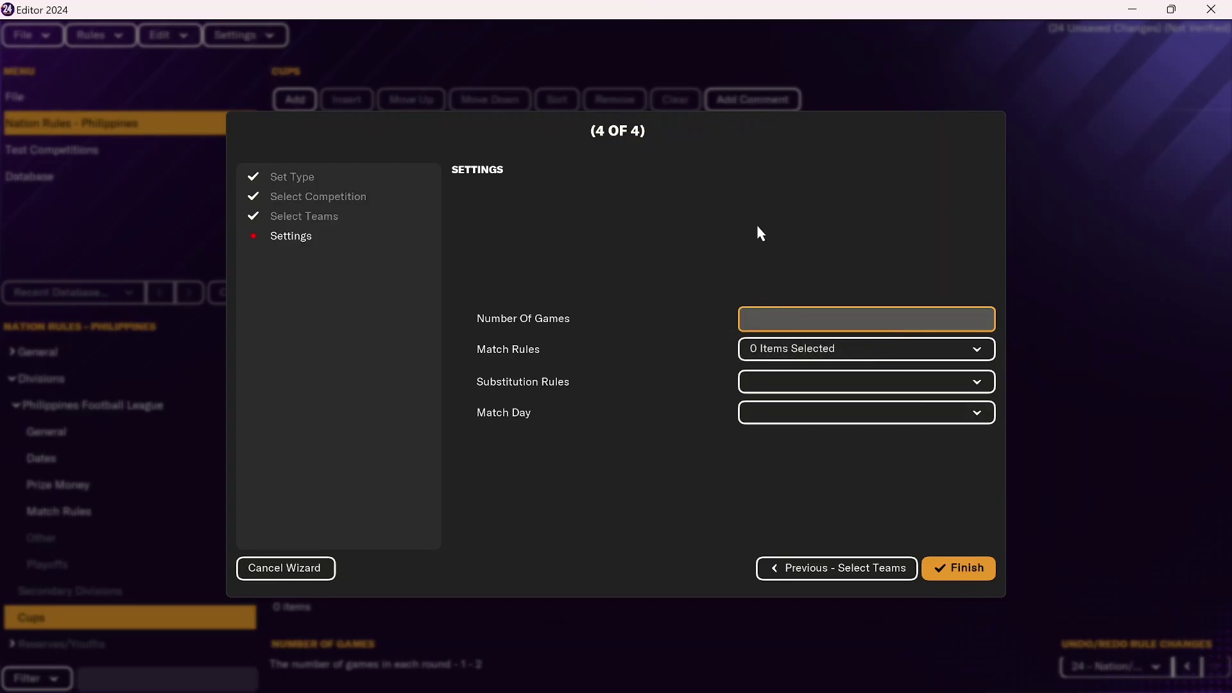
Step: Set the cup's match rules to Extra Time
left_click(781, 354)
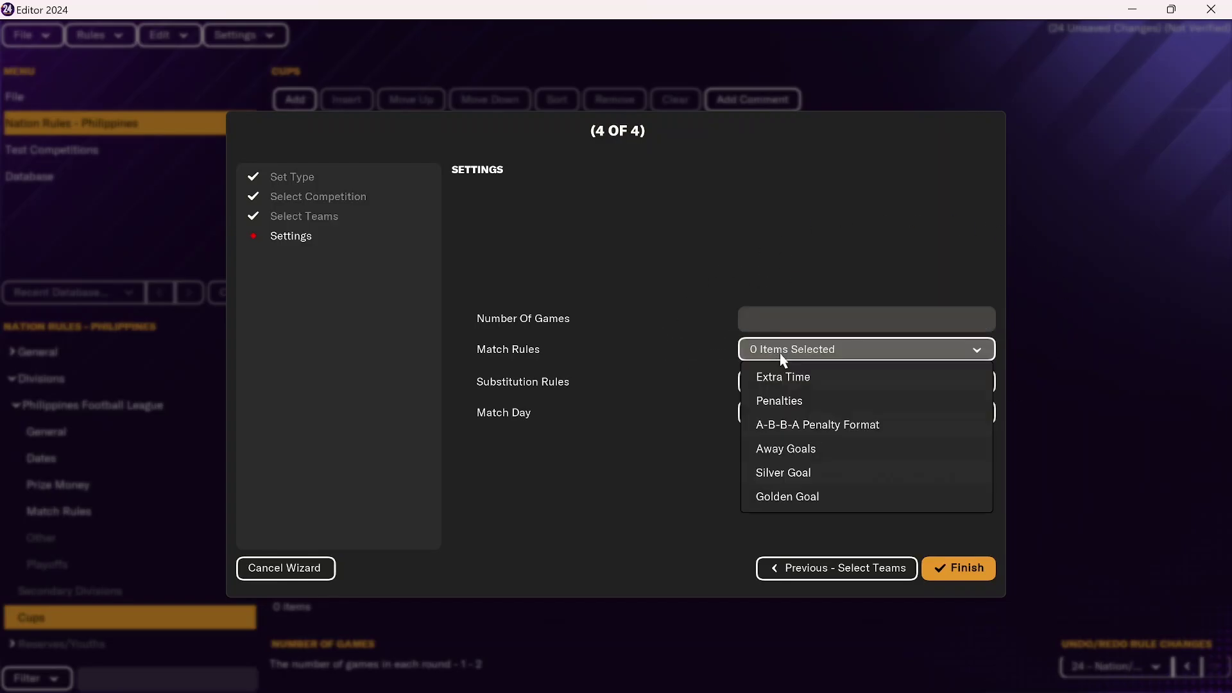
left_click(823, 379)
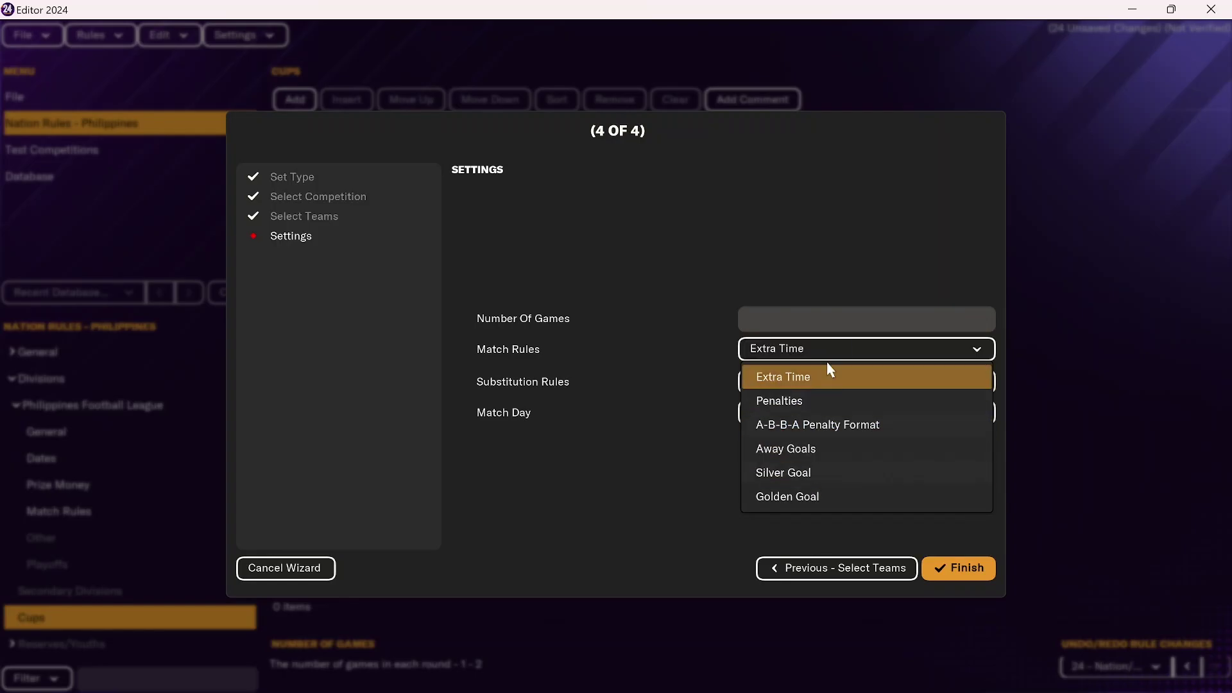
left_click(832, 347)
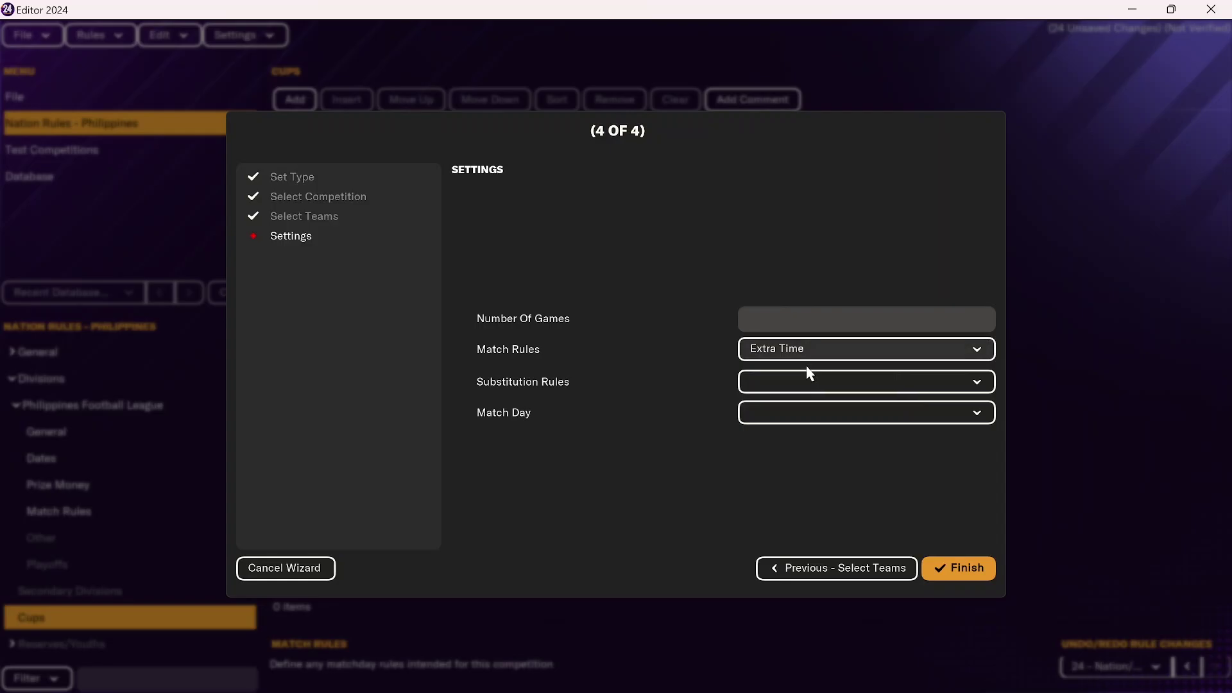
Step: Set the substitution rules to 5 from 9 in 3 stops, + 1 ET
left_click(802, 385)
scroll(828, 523, "down", 4)
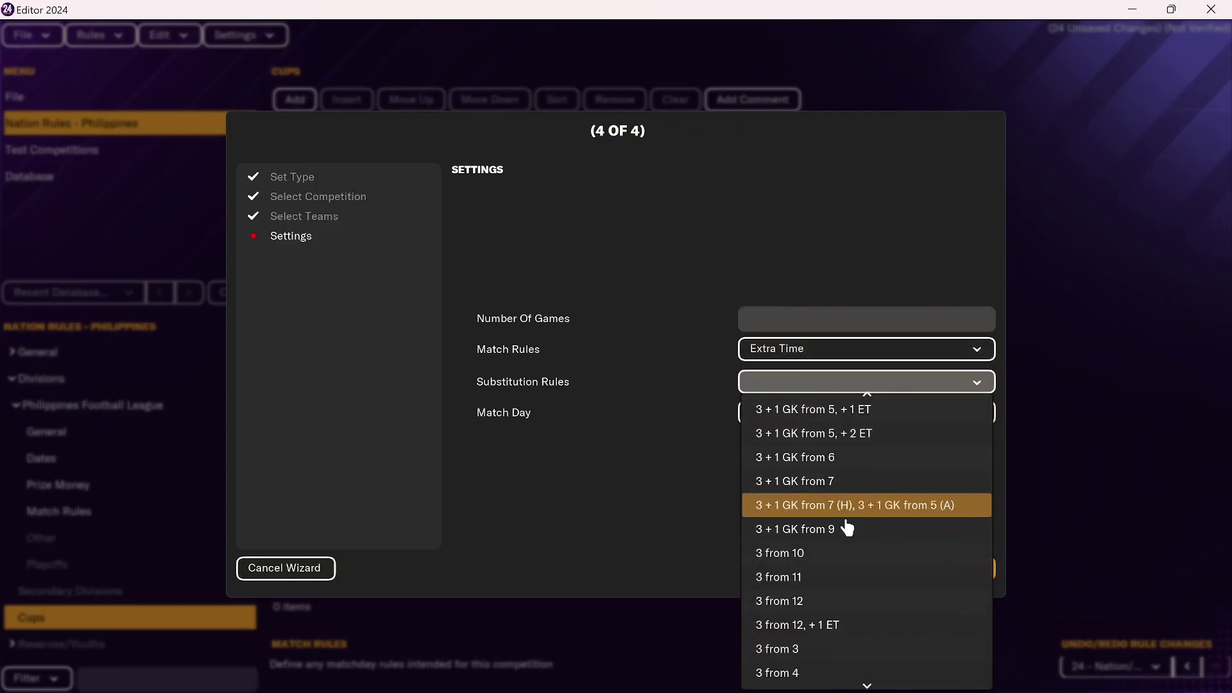
scroll(846, 528, "down", 10)
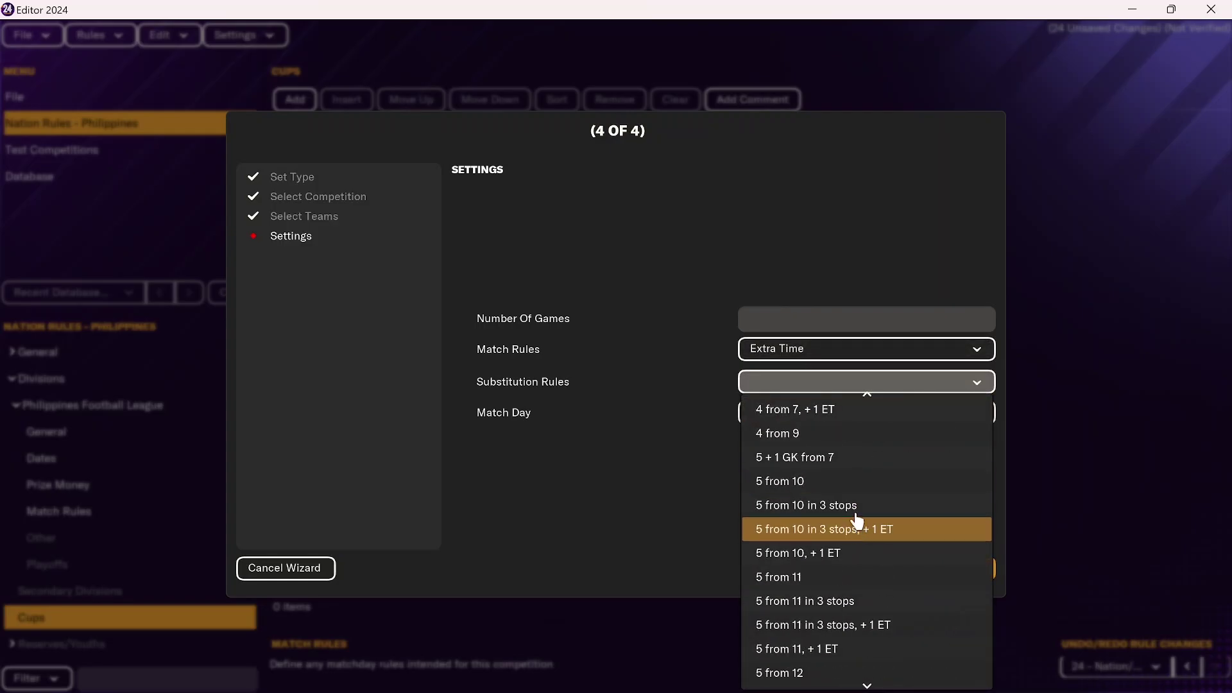
scroll(858, 522, "down", 8)
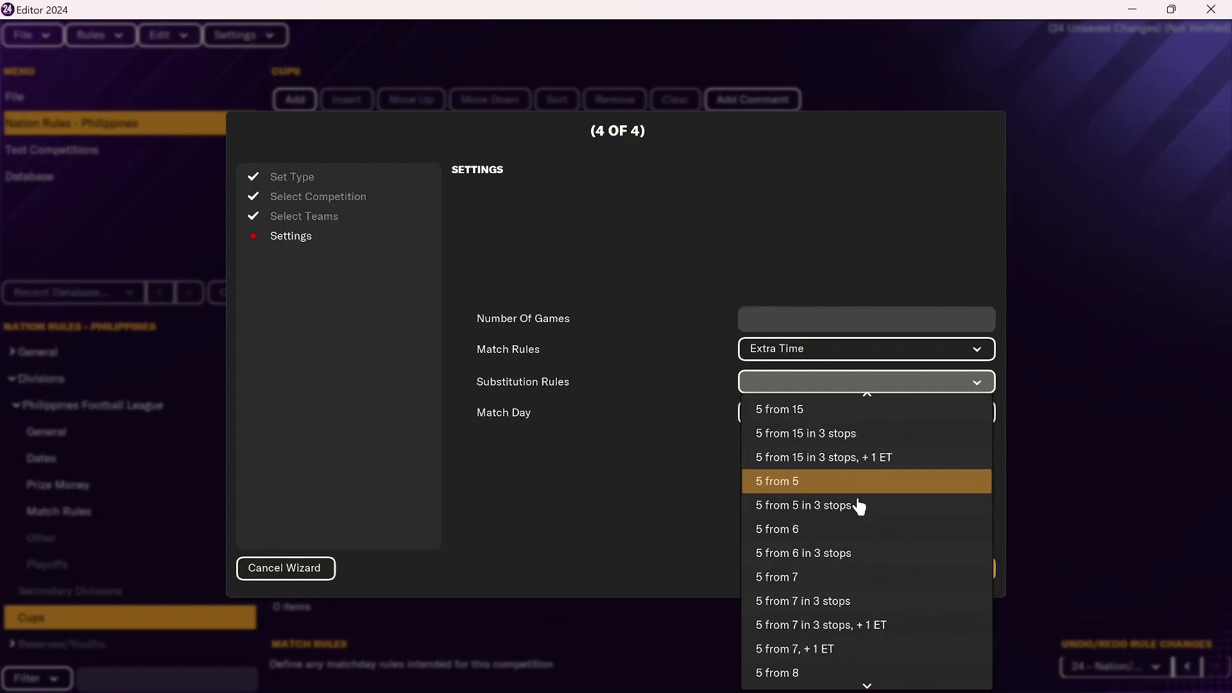
scroll(860, 507, "down", 7)
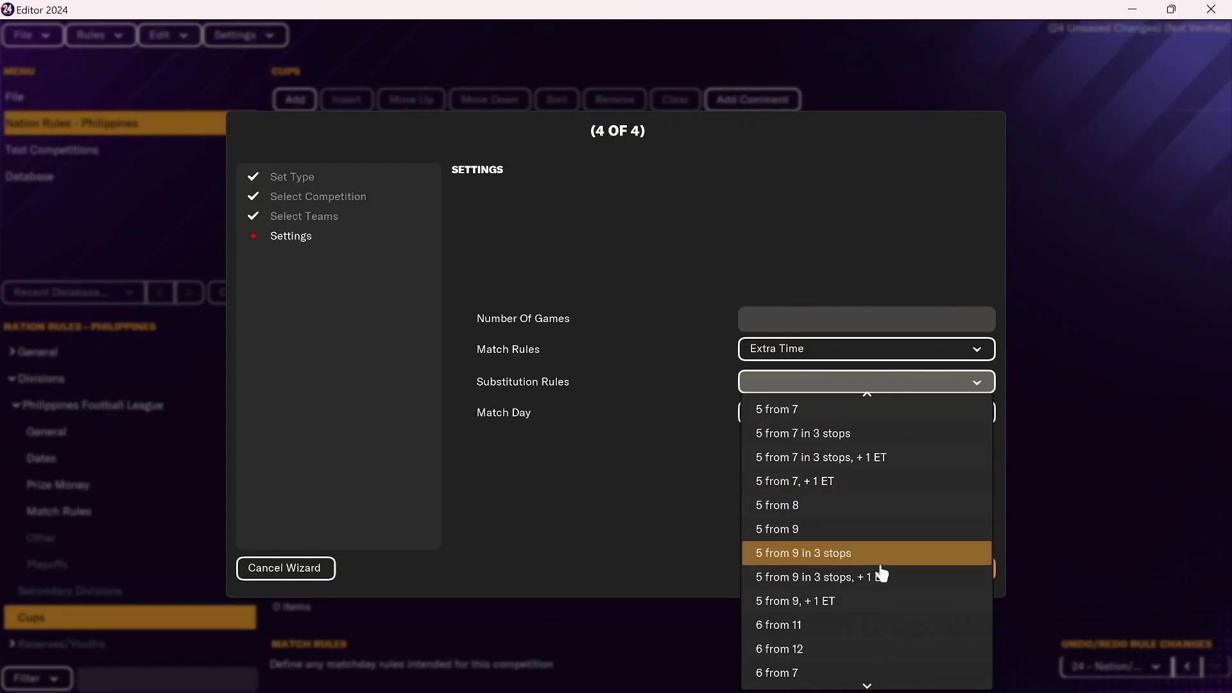
left_click(886, 584)
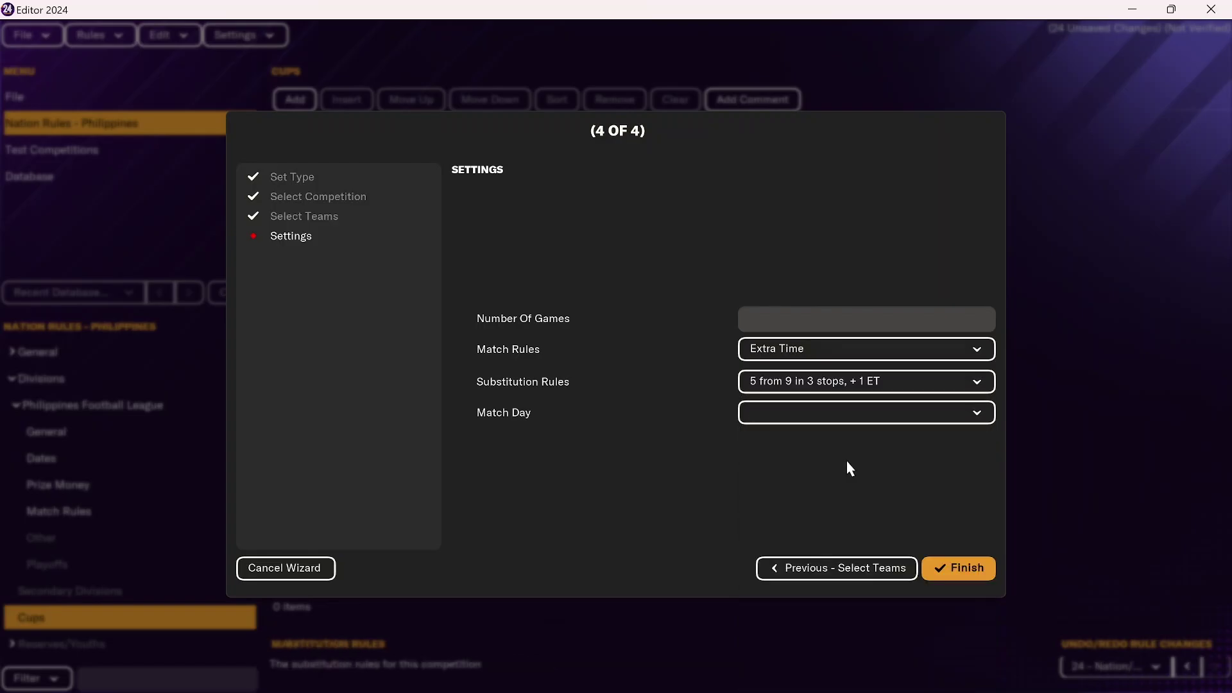